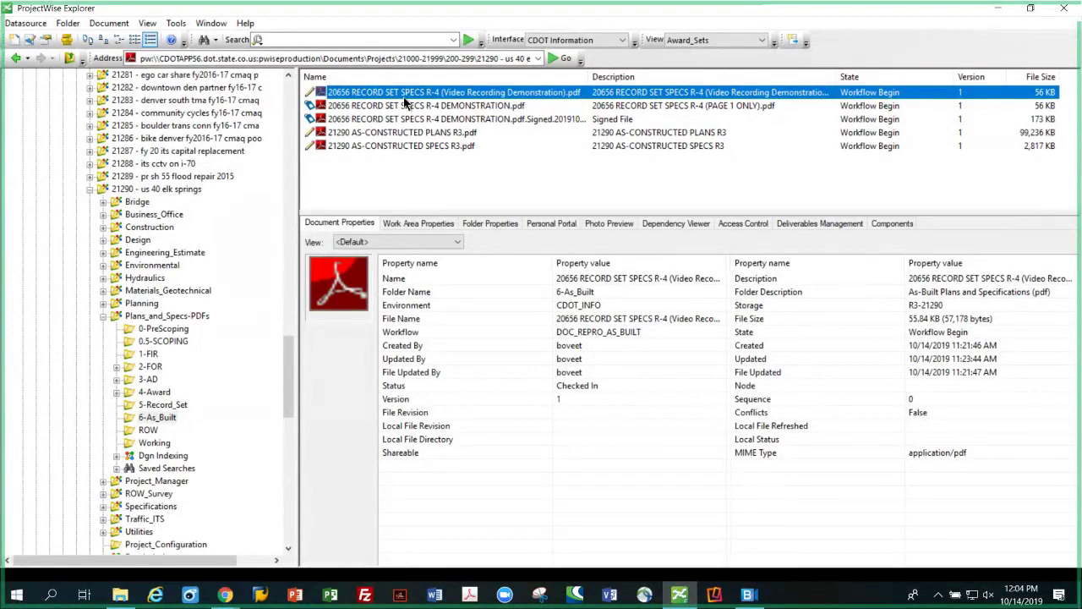
Step: Select 21290 AS-CONSTRUCTED PLANS R3.pdf in the 6-As_Built folder to show its Document Properties
click(404, 98)
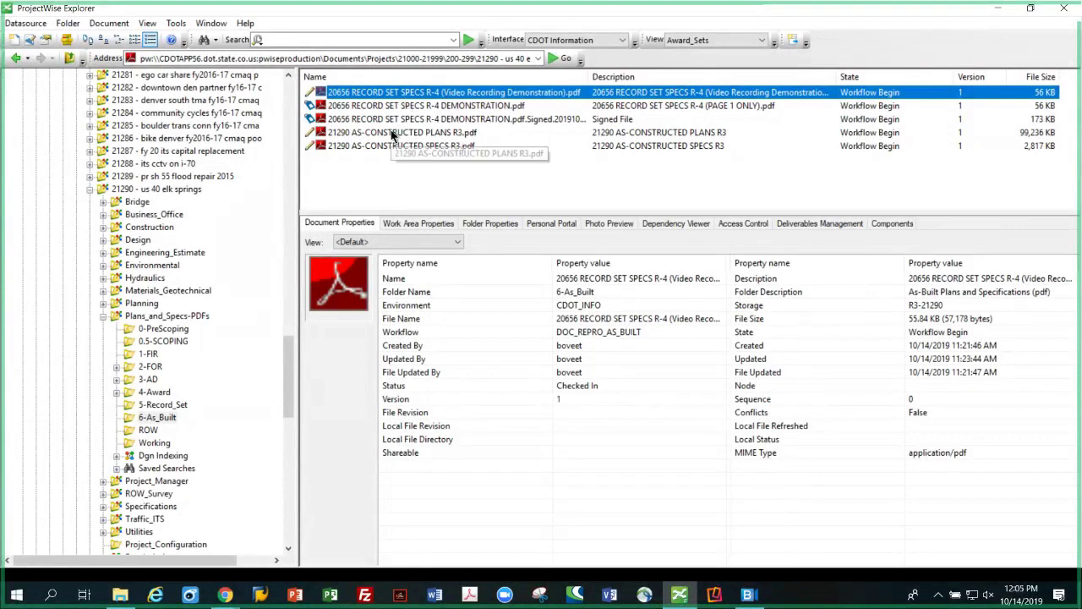
click(392, 133)
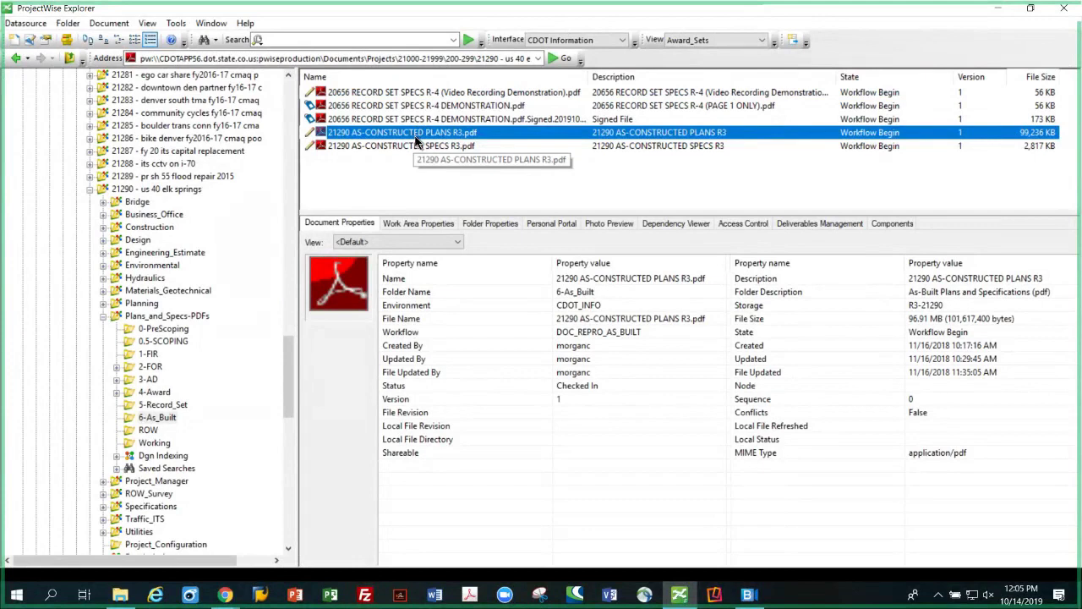
Step: Send the PLANS R3 file via Send for Adobe Sign Signature (Web Edit), reviewing its agreement name
right_click(416, 141)
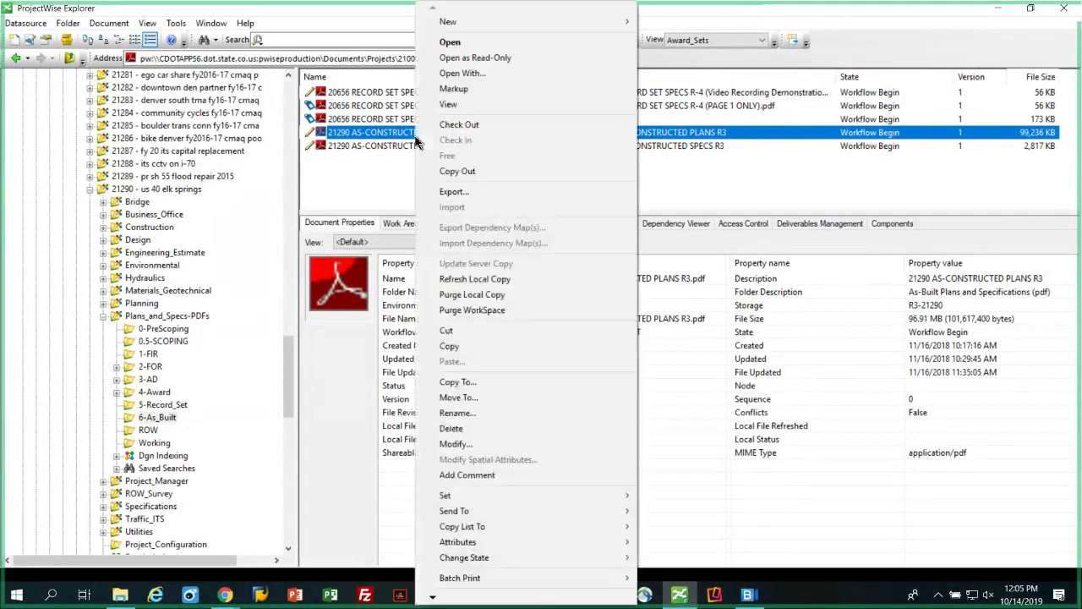
click(432, 600)
mouse_move(432, 599)
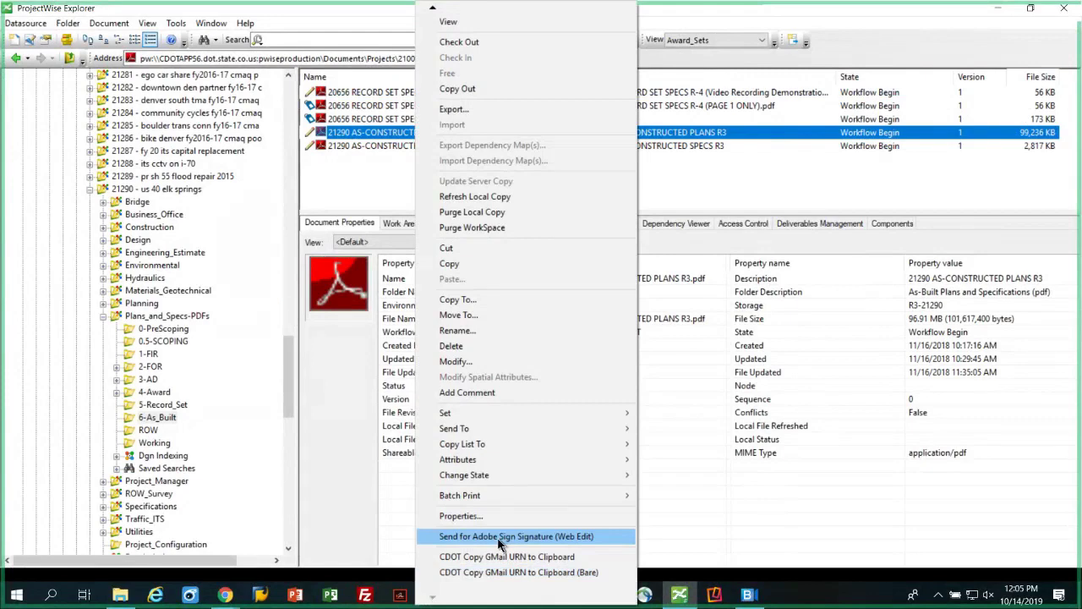
click(499, 538)
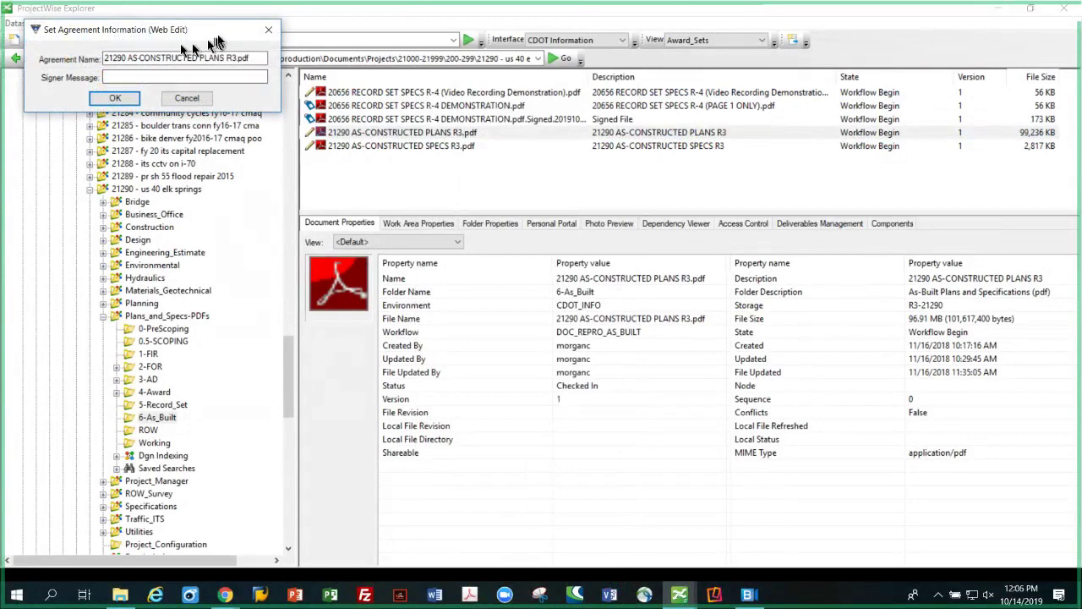
drag(211, 38, 645, 156)
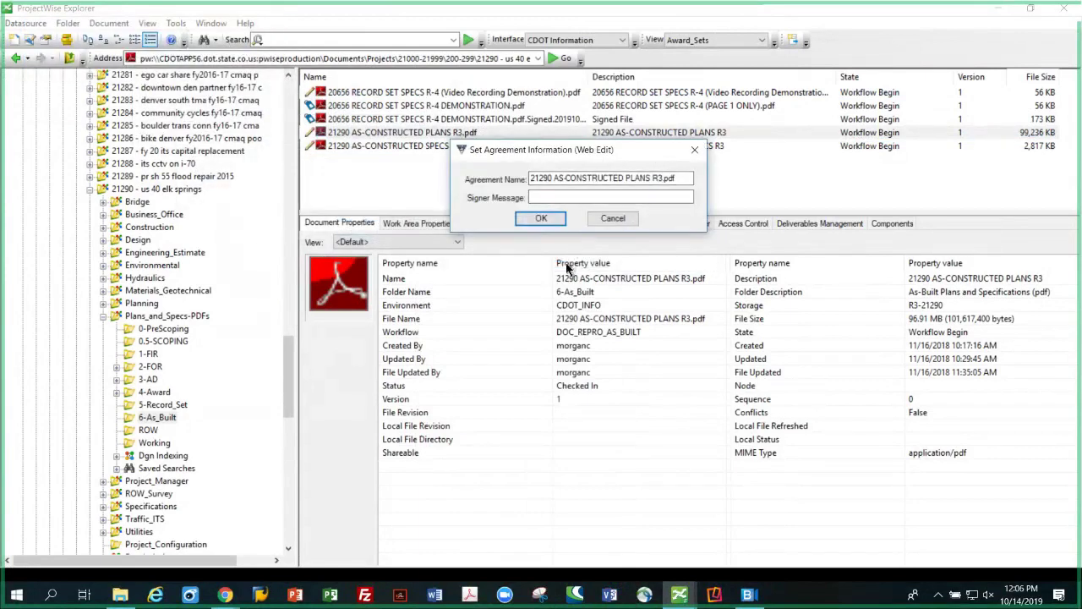
click(565, 179)
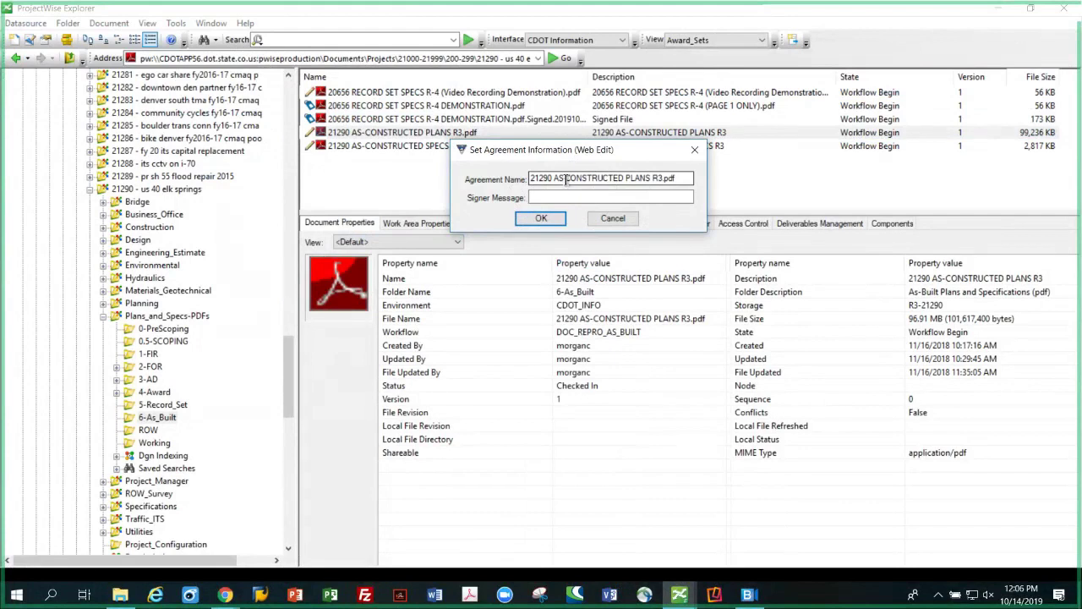
click(575, 198)
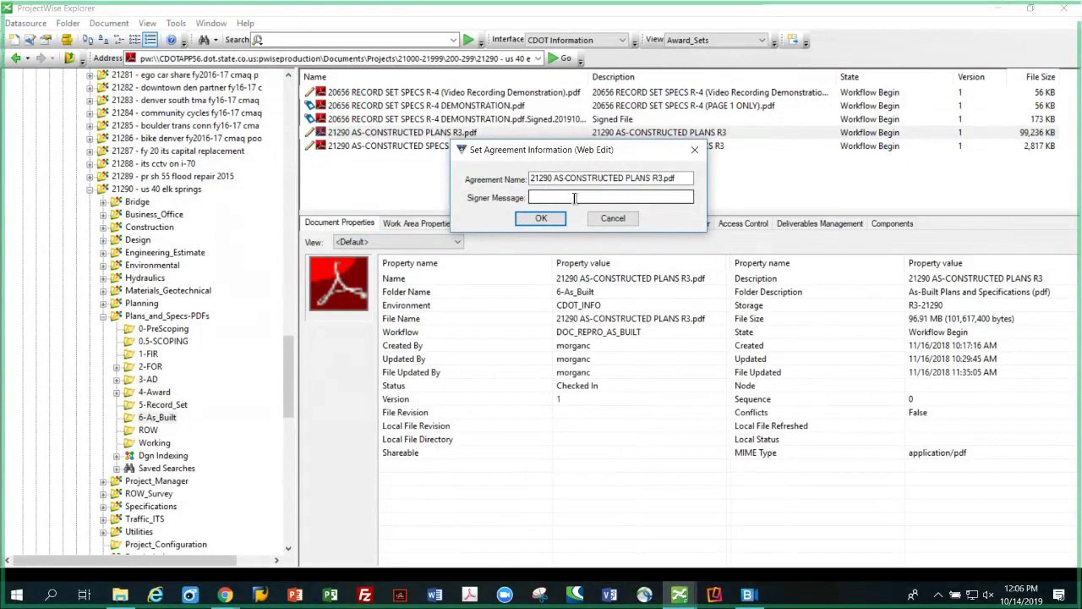
Step: Confirm the plans file's agreement details and dismiss the over-50 MB file size warning
click(544, 220)
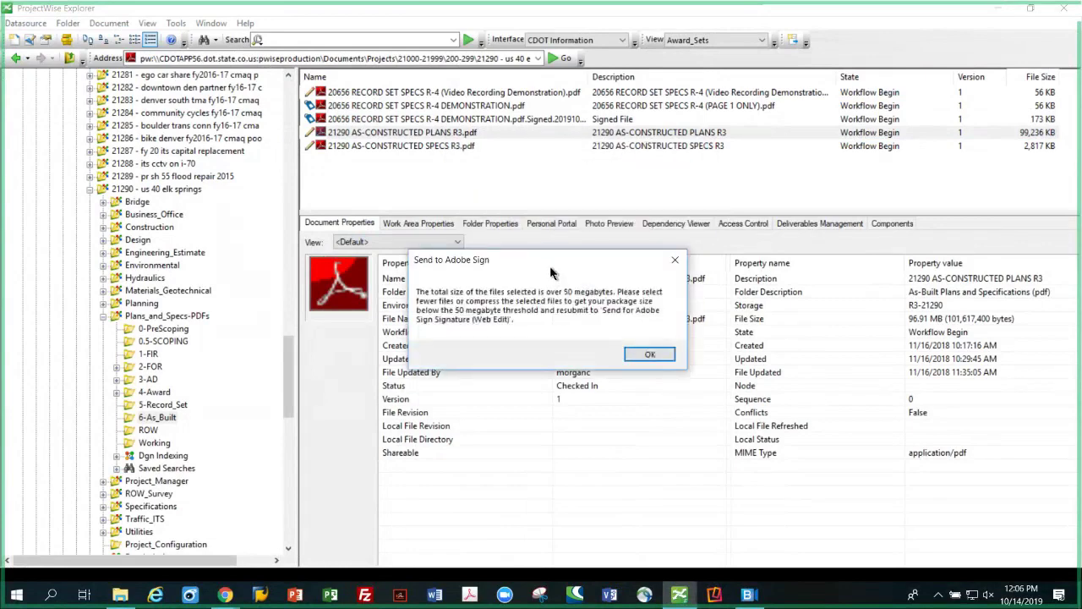
drag(554, 275, 545, 180)
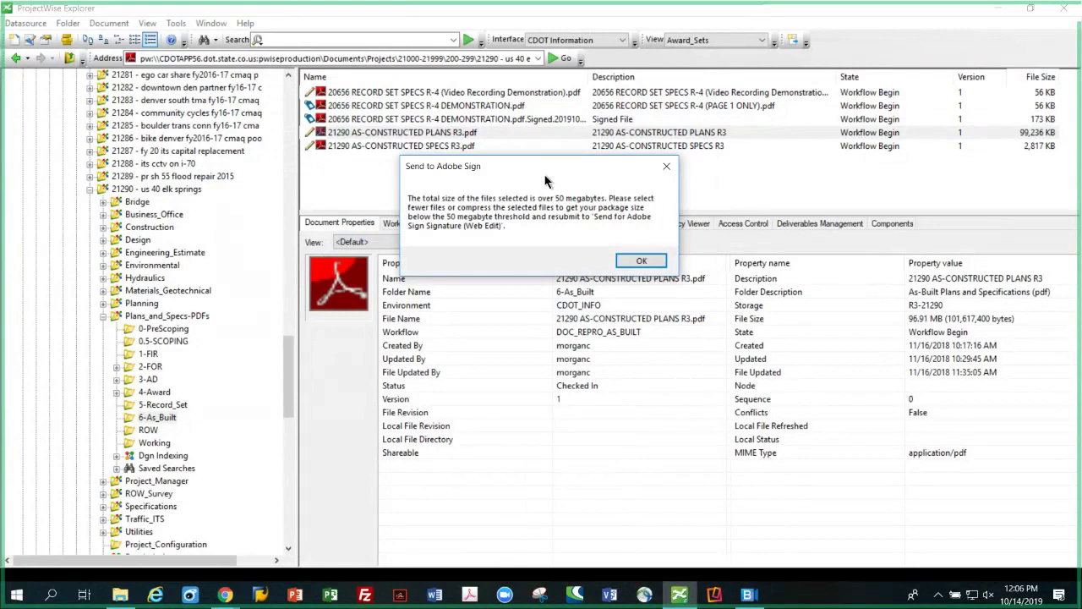
click(645, 260)
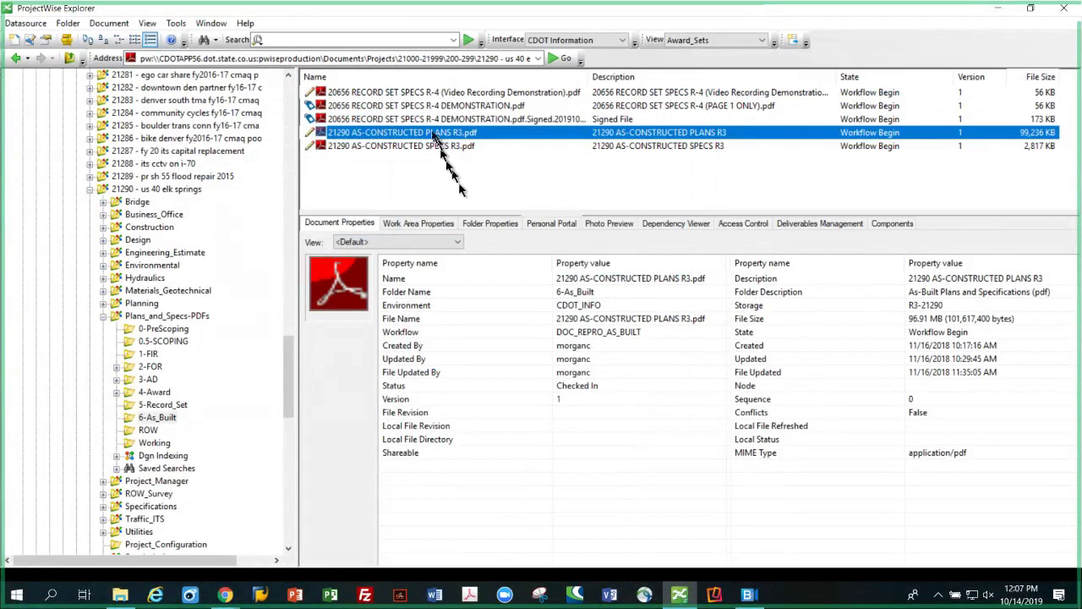
Step: Send 20656 RECORD SET SPECS R-4 (Video Recording Demonstration).pdf for Adobe Sign Signature (Web Edit), confirming agreement details
click(406, 94)
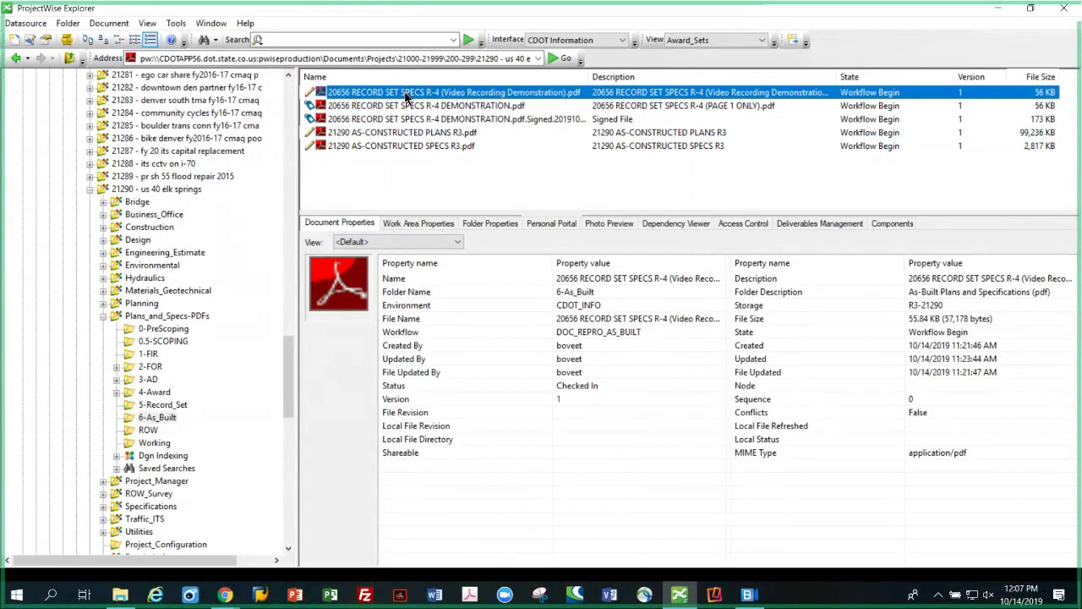
right_click(406, 97)
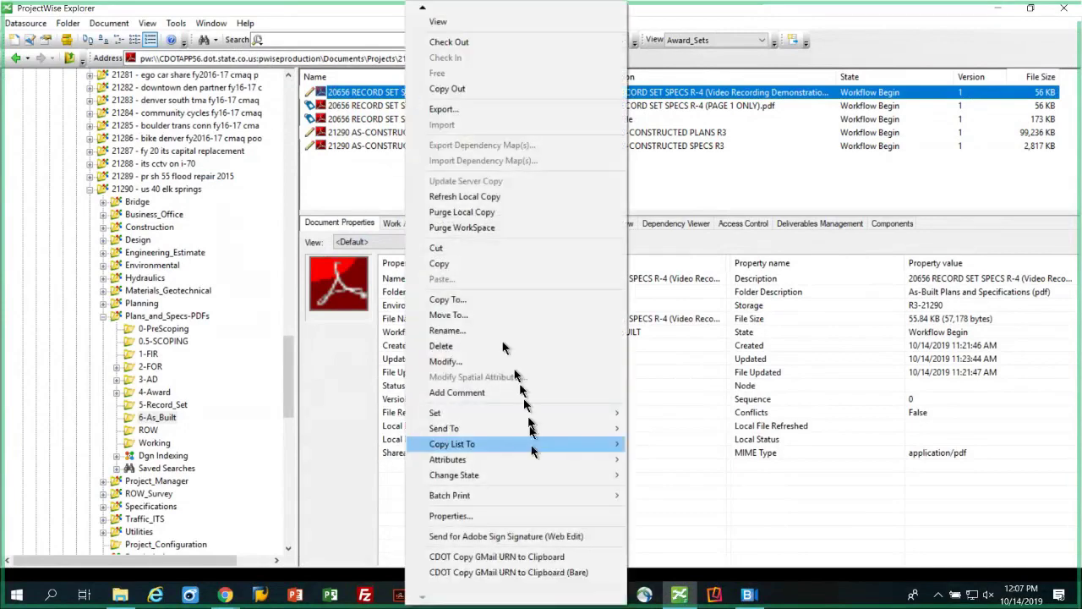
click(506, 537)
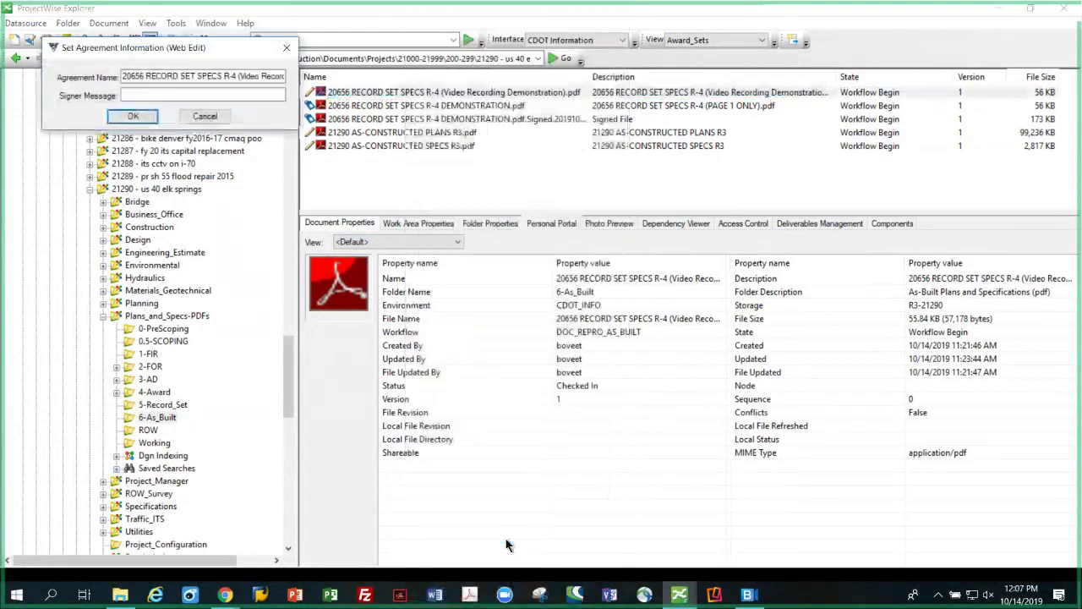
drag(242, 44, 740, 137)
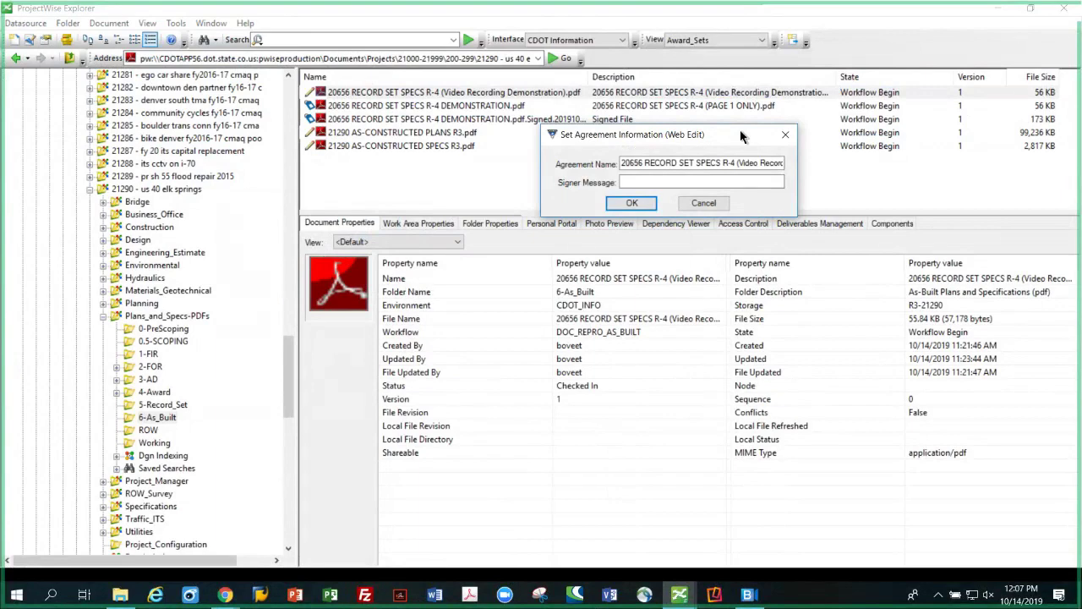
click(641, 204)
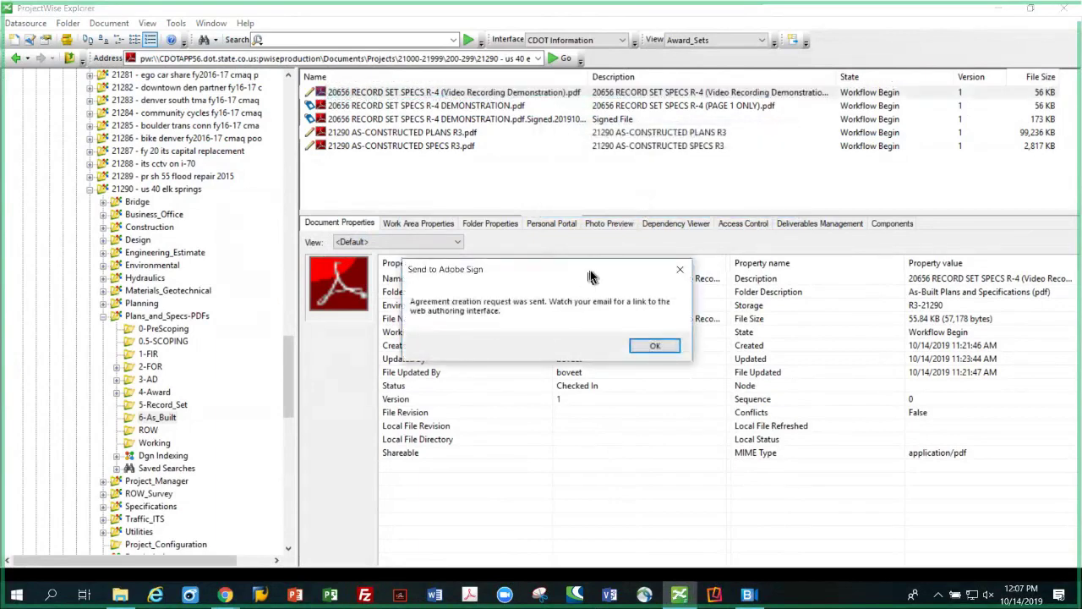
Step: Acknowledge the Send to Adobe Sign notice that the agreement creation request was sent
key(Return)
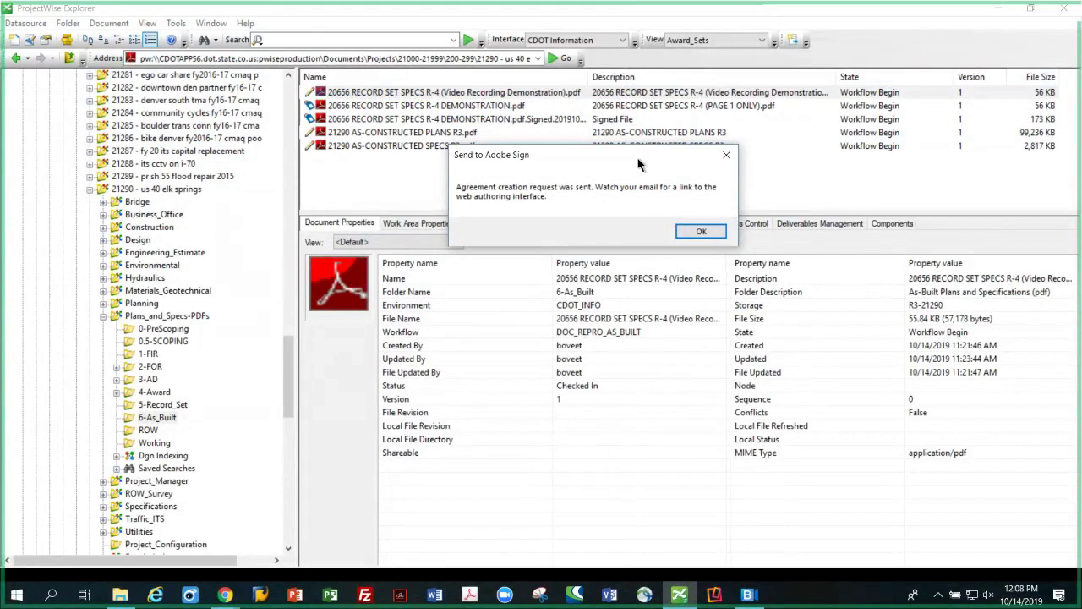
click(701, 233)
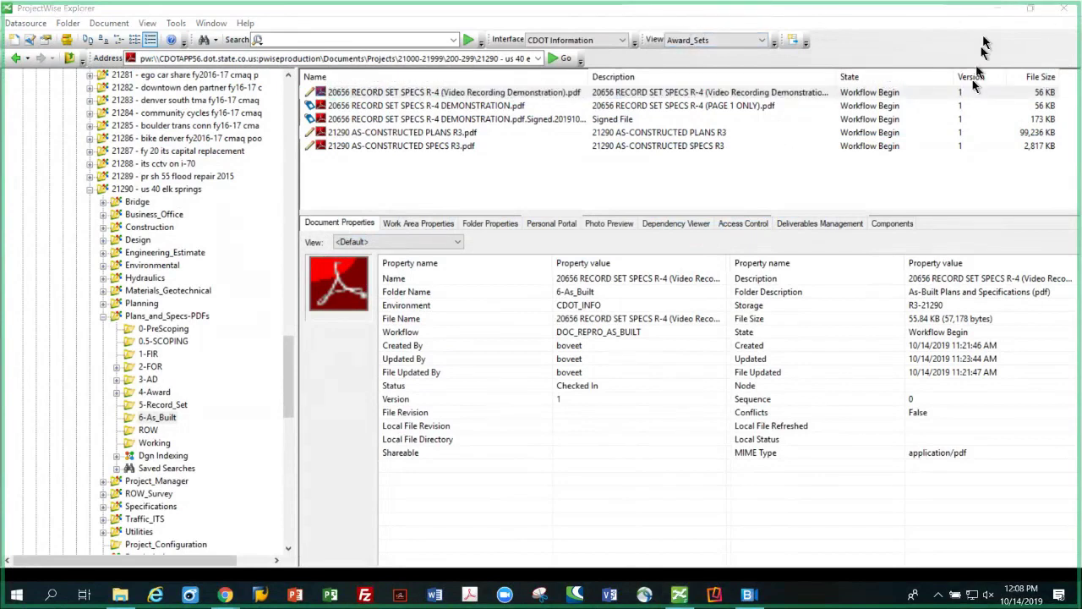
Step: Minimize ProjectWise, open the 'Sent documents for signing' Gmail email, and follow its Adobe Sign link
click(1000, 11)
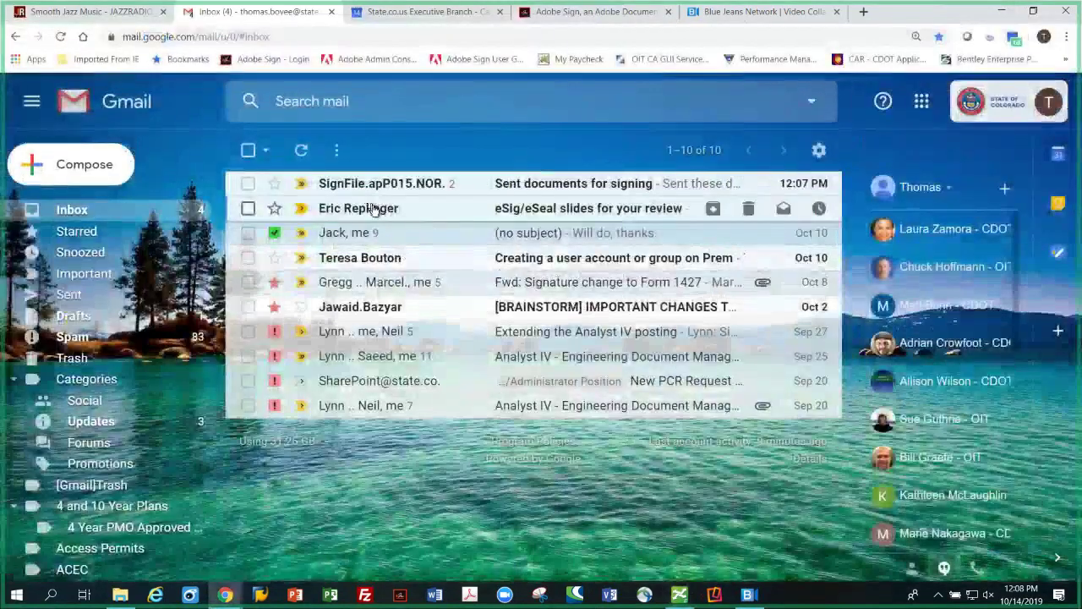
mouse_move(375, 210)
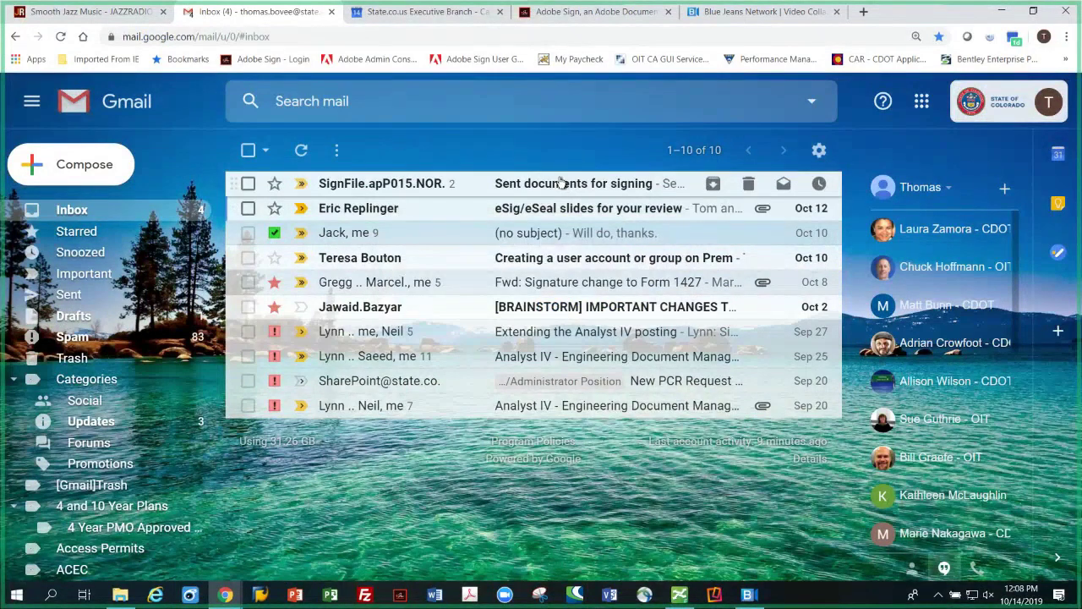
click(561, 183)
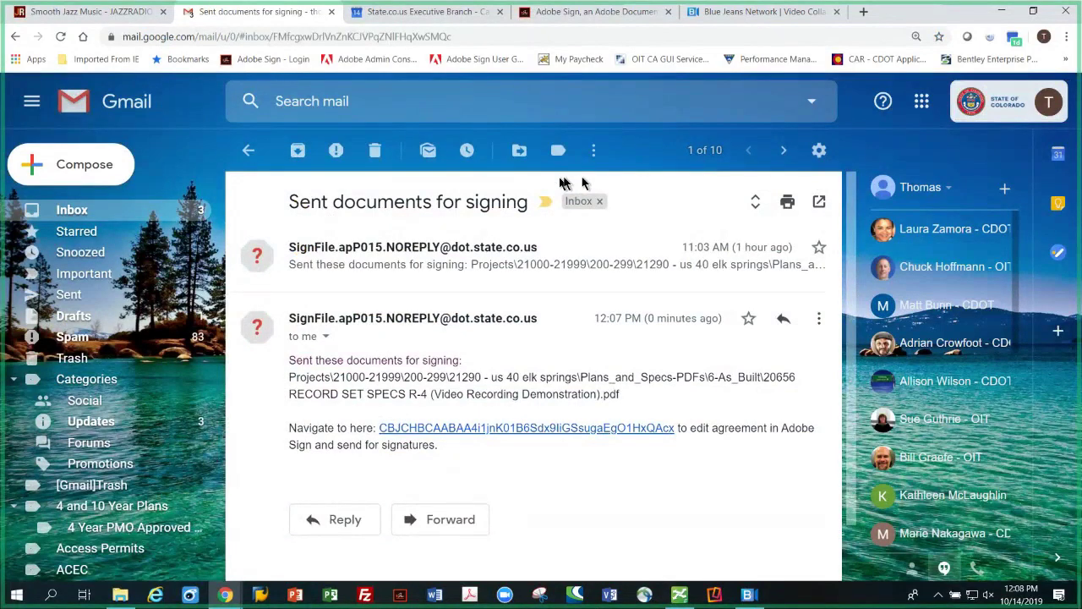
click(534, 429)
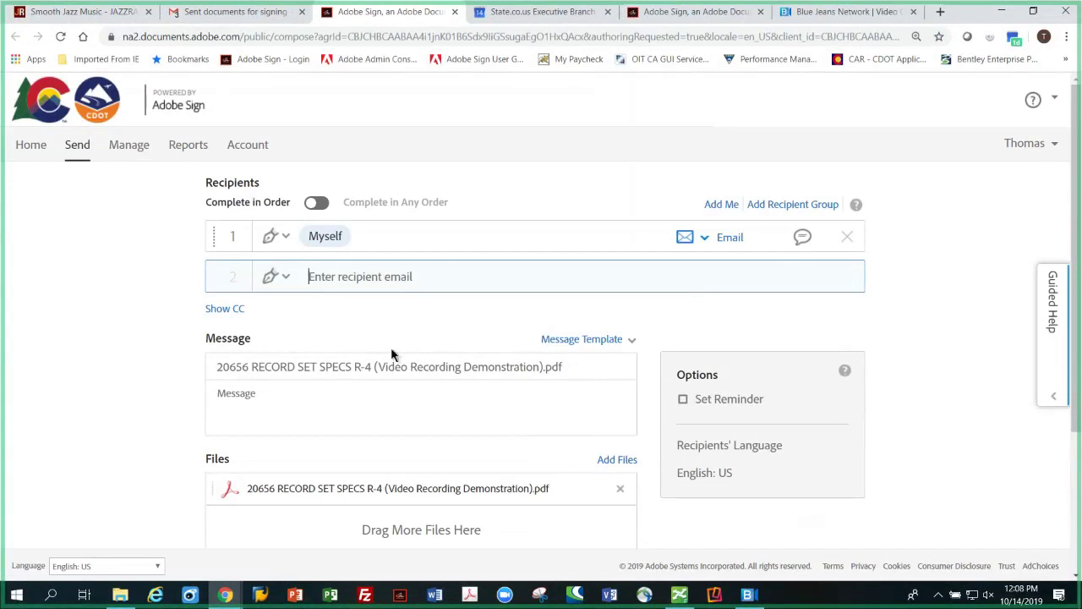
Step: Fill the agreement message by applying the Sealing Record Sets message template
click(362, 370)
click(344, 412)
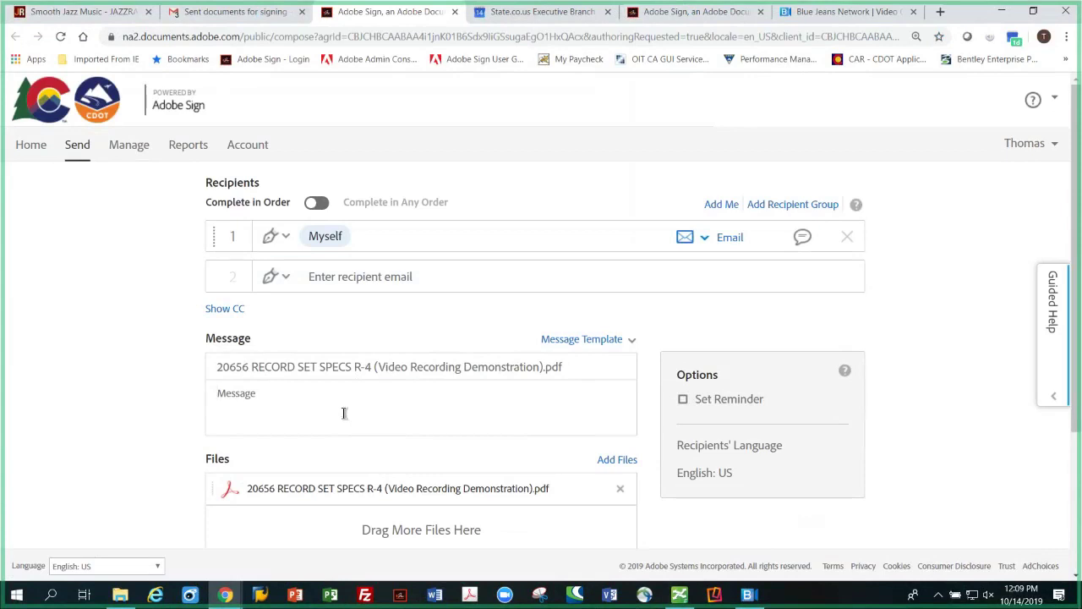
click(344, 413)
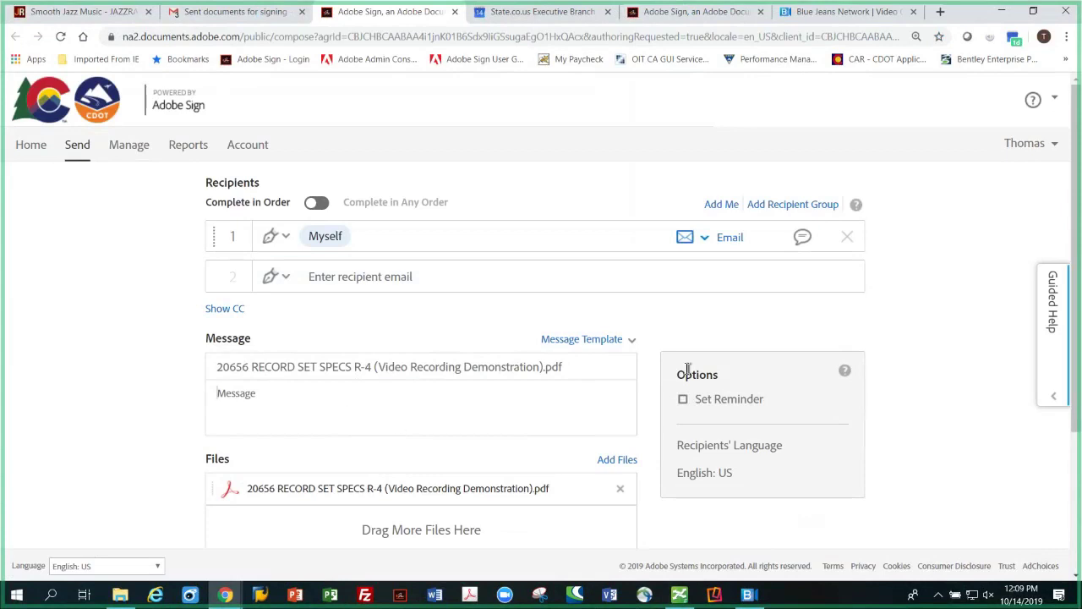
click(630, 340)
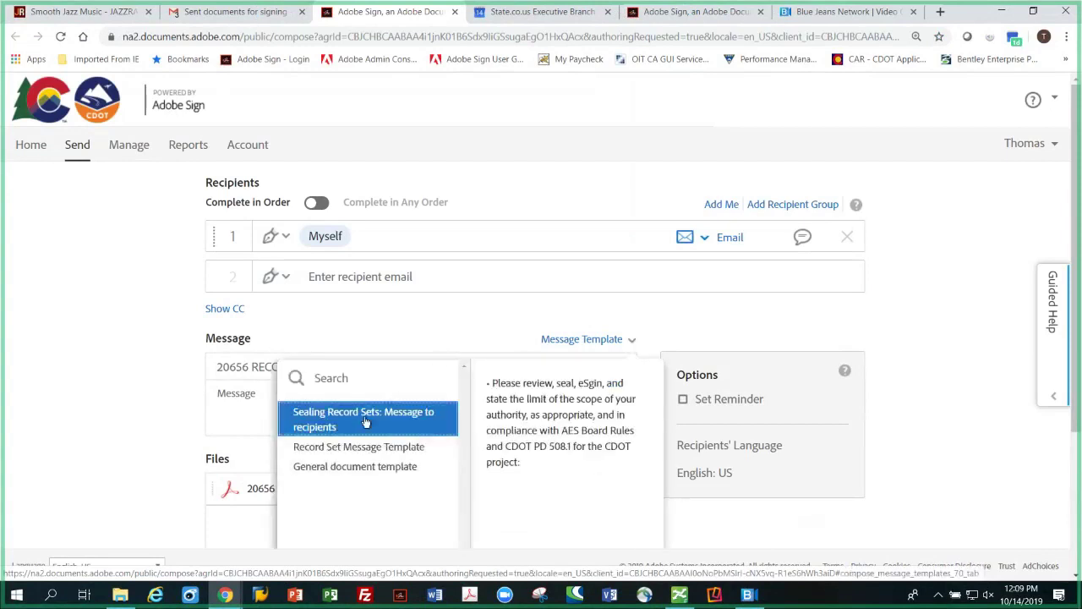
click(365, 420)
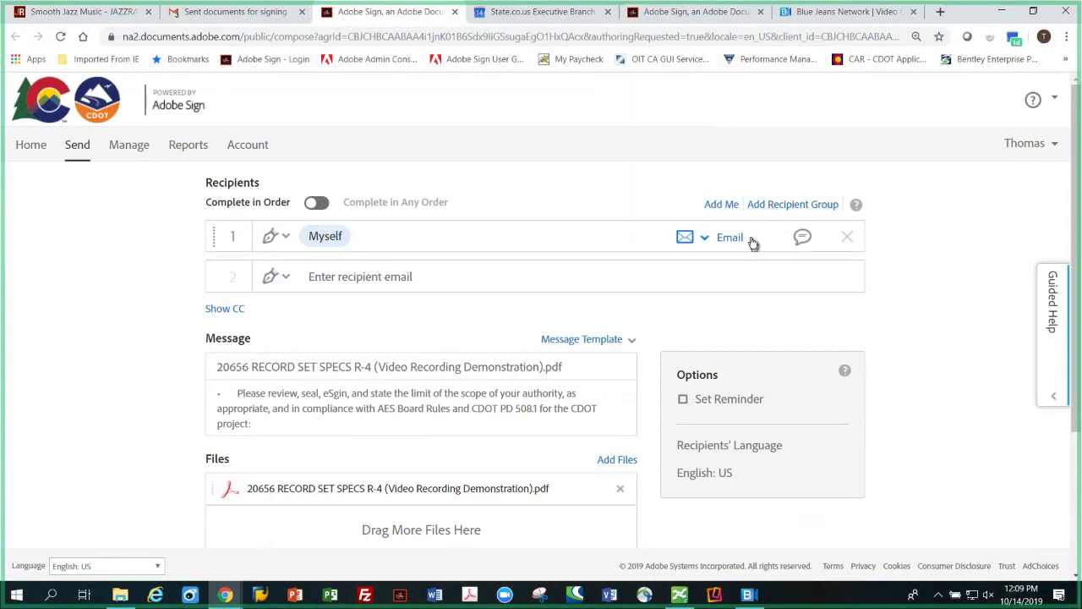
Step: Add a recipient group named ABC in place of the standalone Myself recipient
click(781, 206)
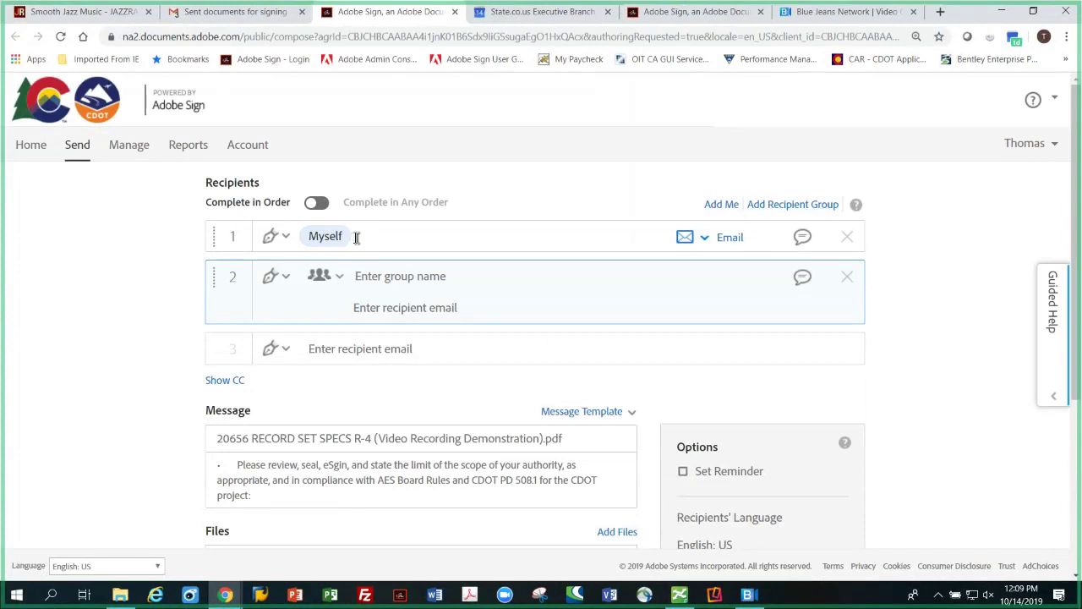
click(356, 238)
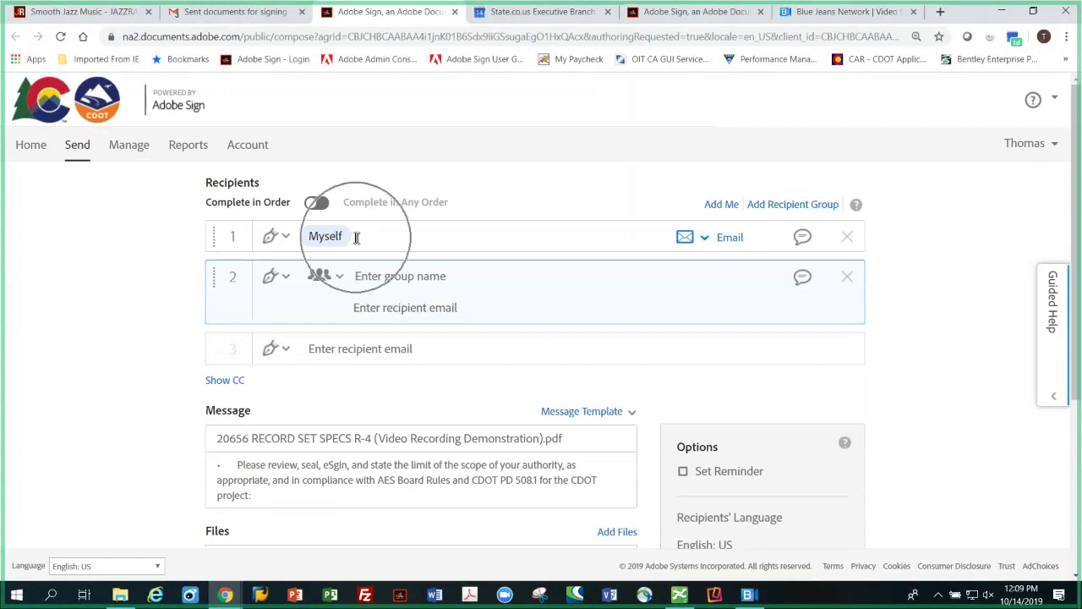
click(402, 290)
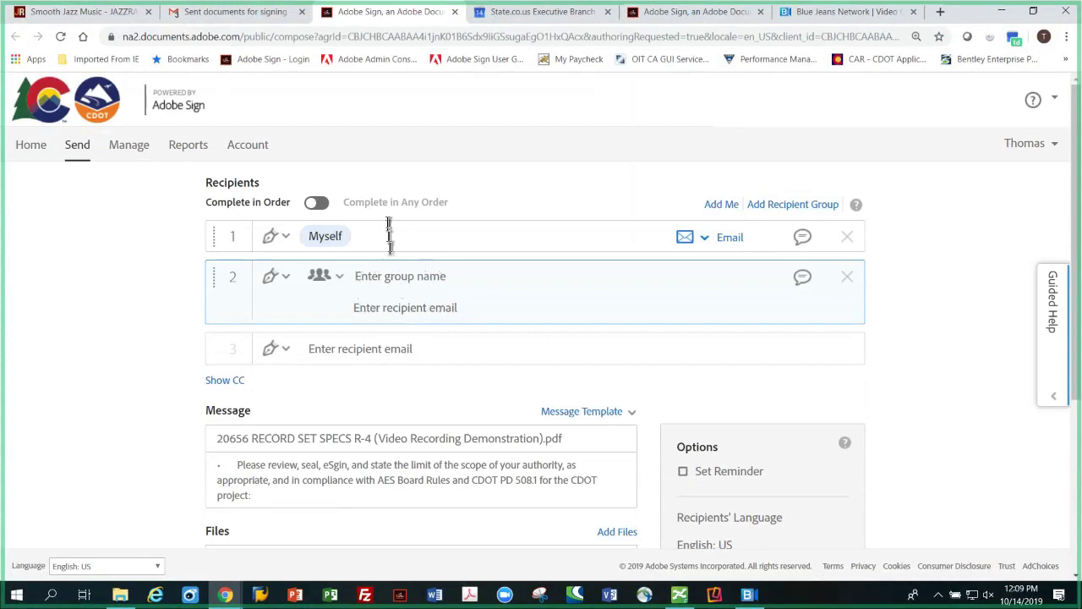
click(848, 238)
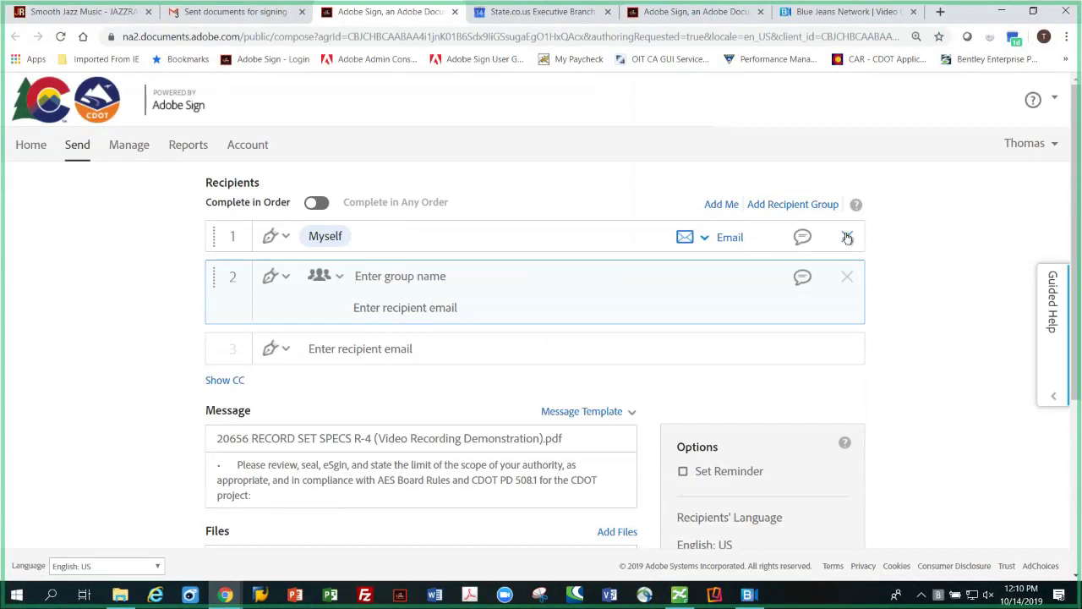
click(848, 238)
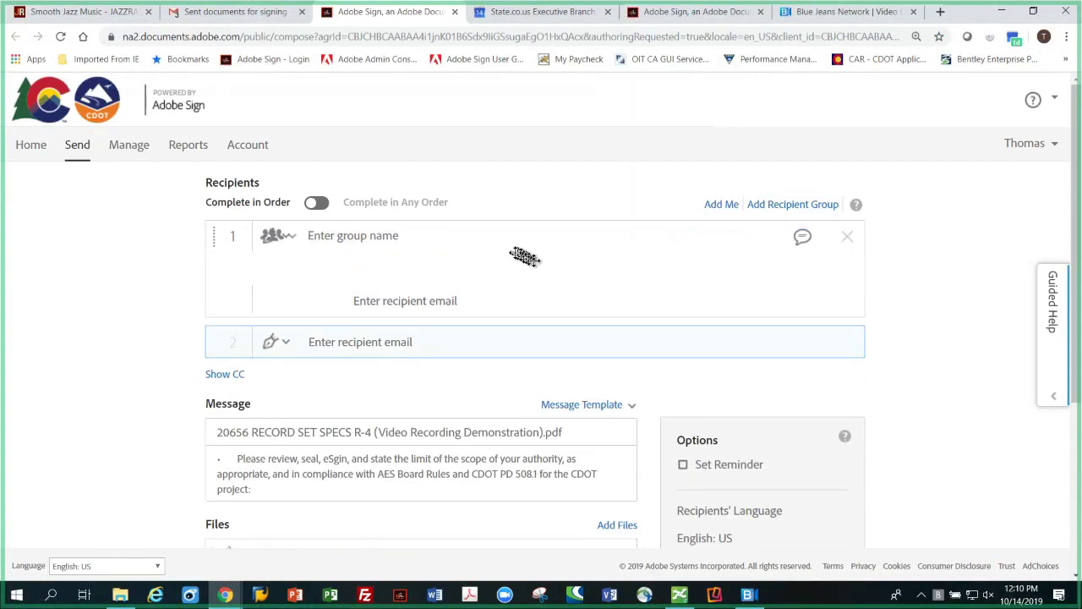
click(359, 237)
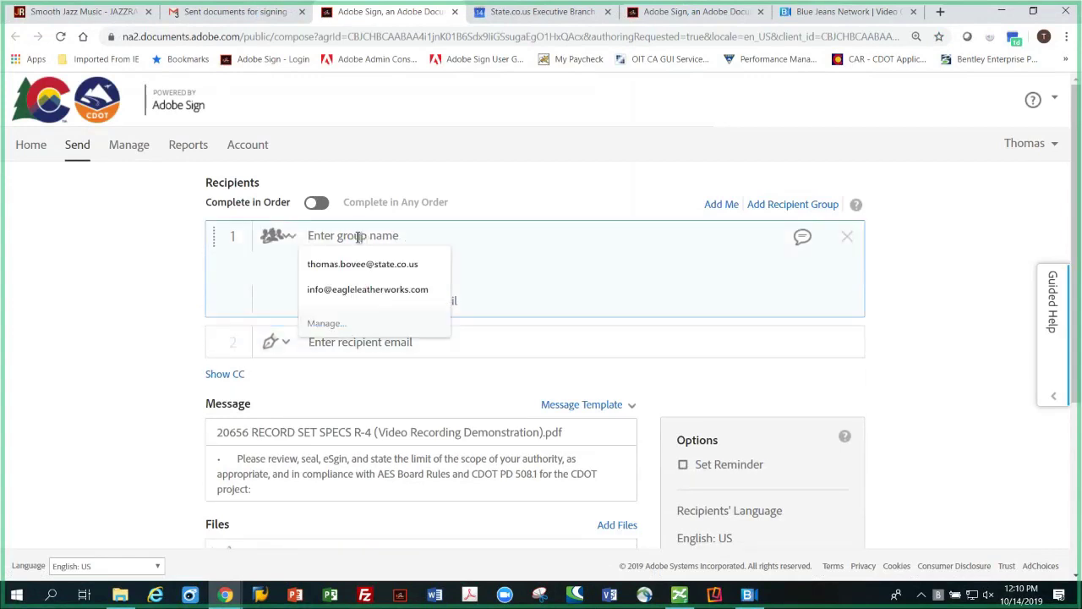
text(ABC)
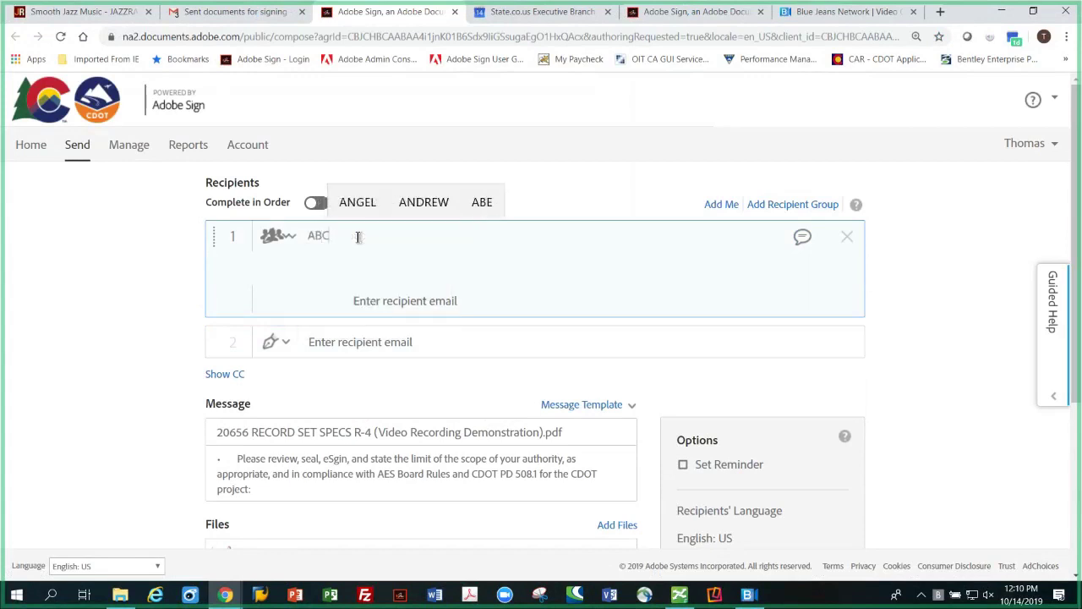
click(385, 304)
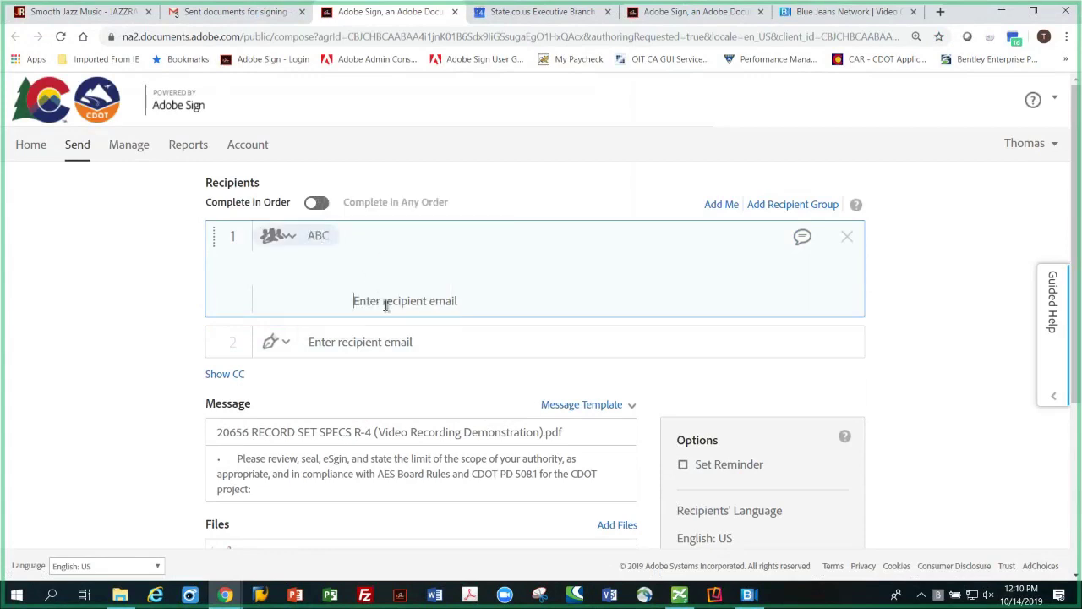
Step: Add myself and a second signer's e-mail address to group ABC from autocomplete suggestions
text(thom)
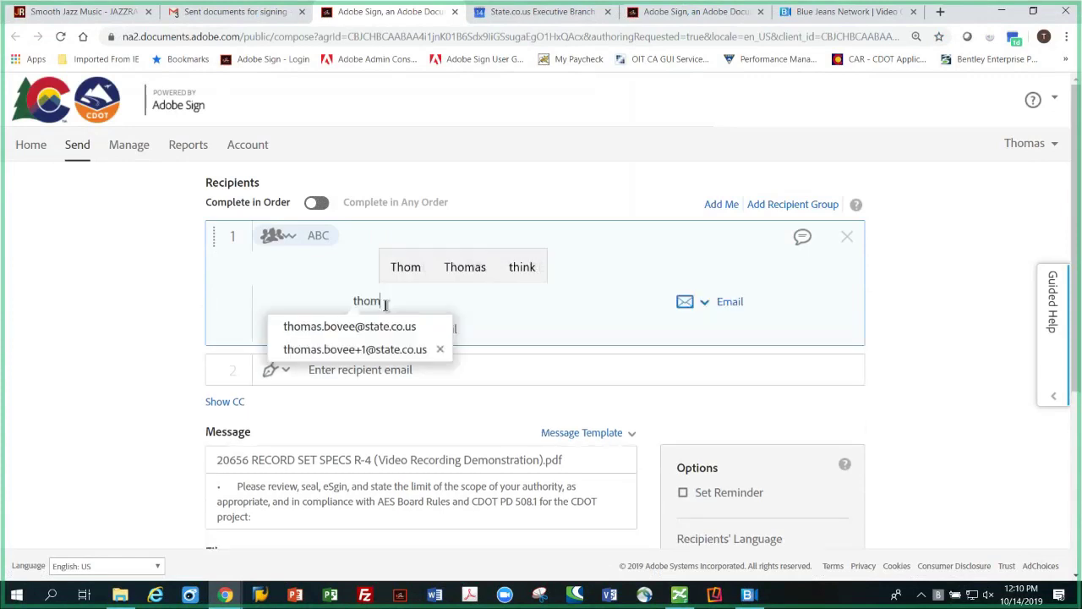
key(Down)
key(Return)
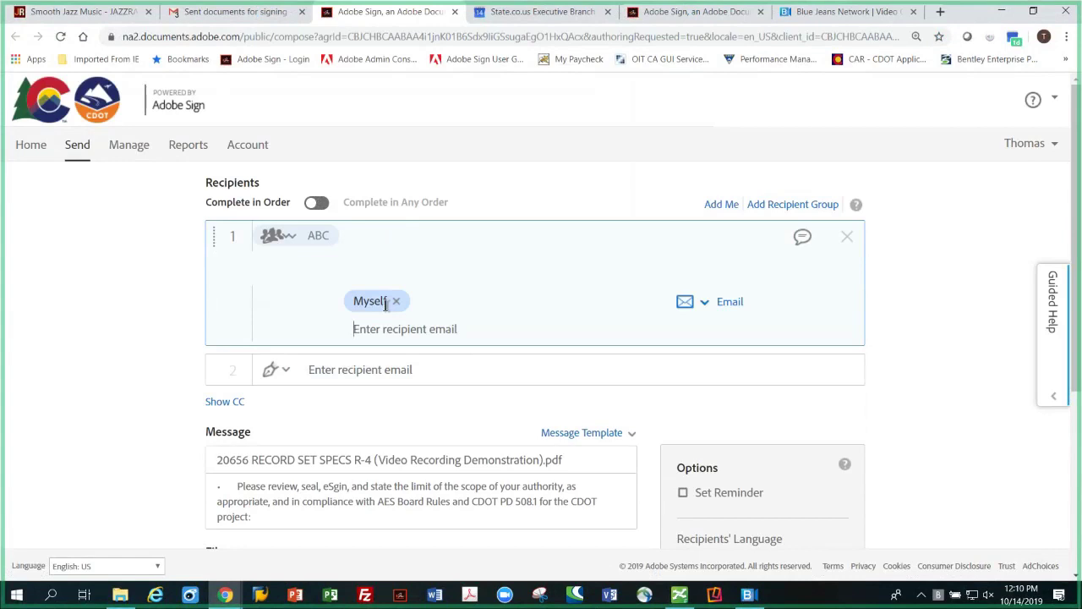
text(t)
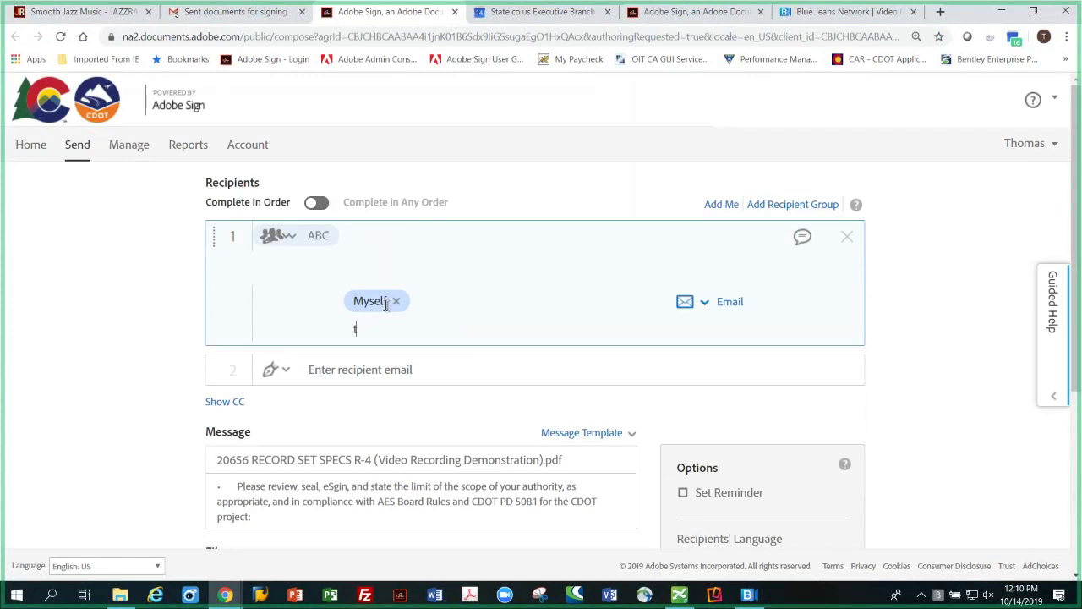
text(homa)
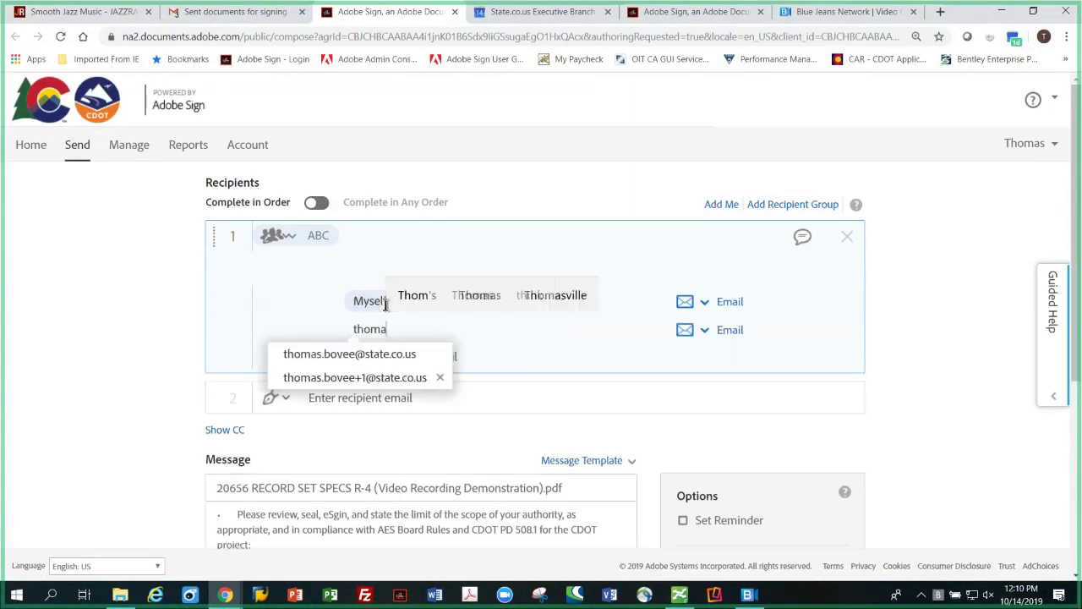
key(Down)
key(Down)
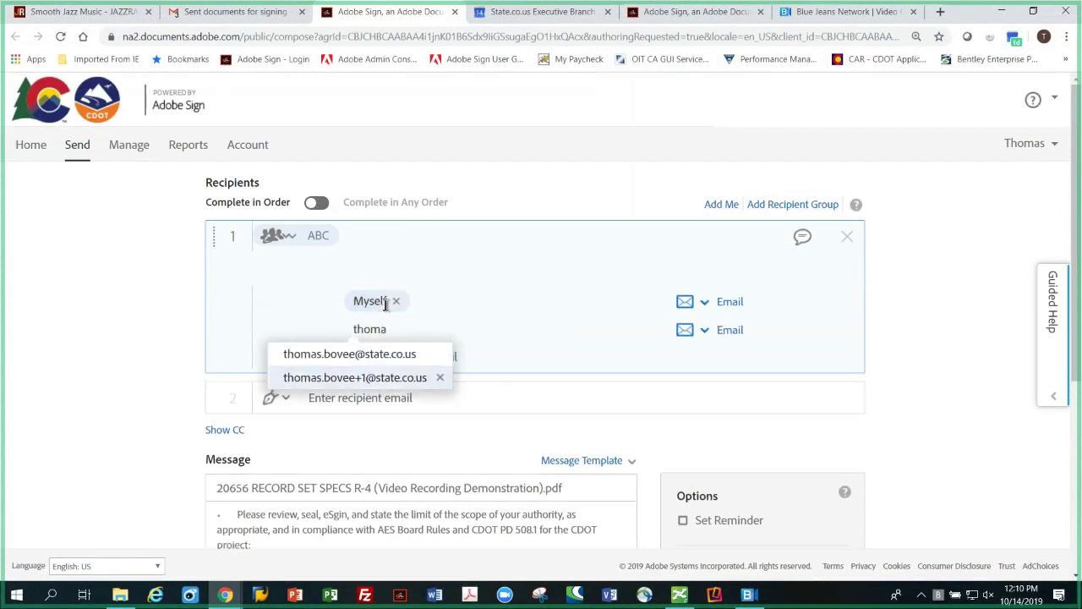
key(Return)
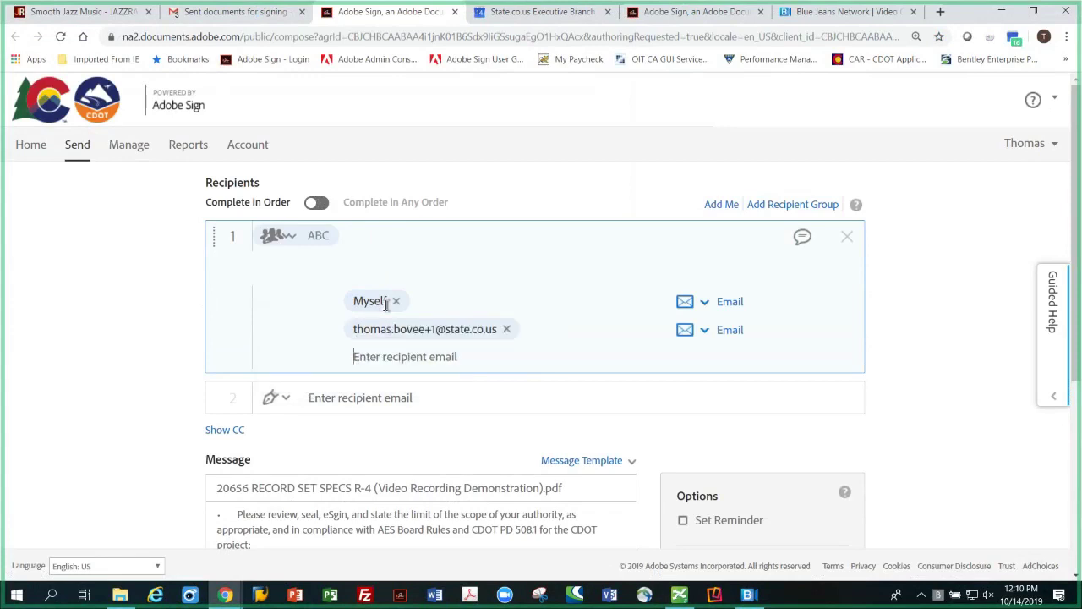
Step: Copy the PDF's file title and paste it after 'project:' in the agreement message
scroll(385, 305, down, 2)
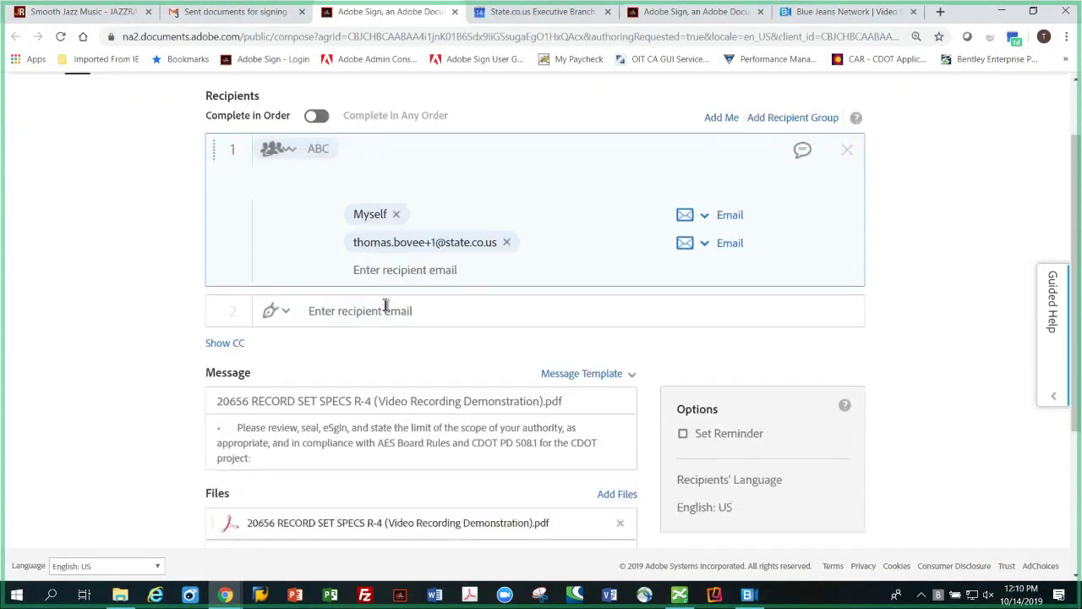
scroll(386, 304, down, 3)
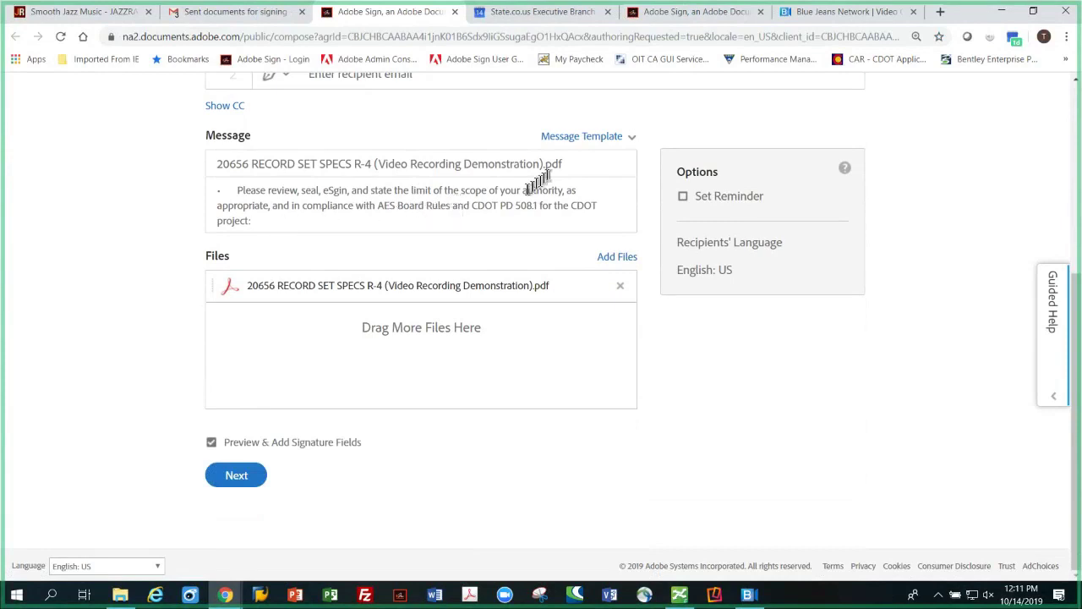
drag(563, 164, 191, 131)
key(ctrl+c)
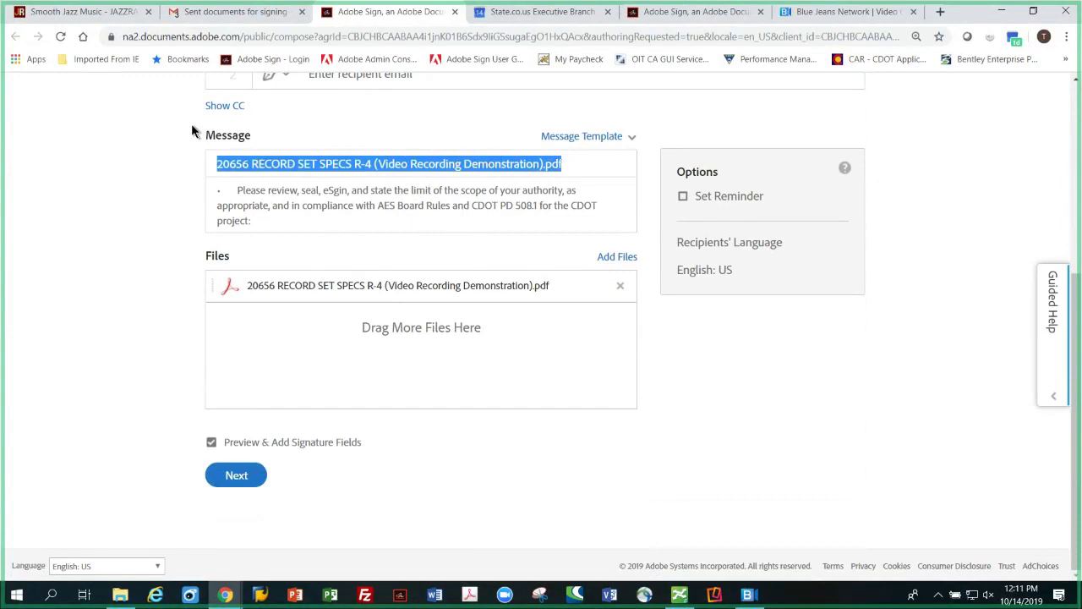
click(270, 220)
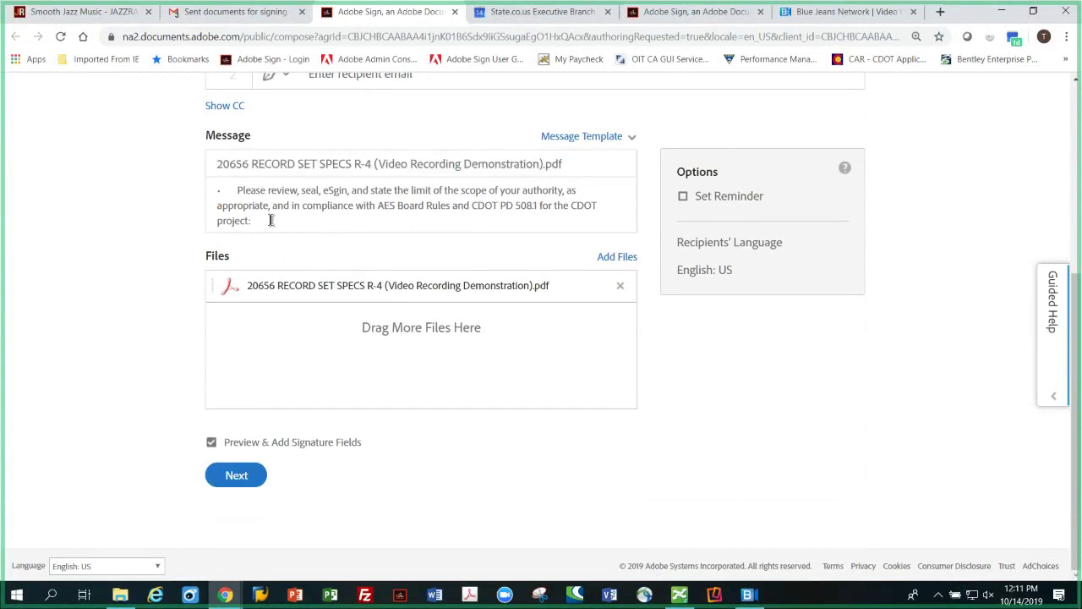
key(ctrl+v)
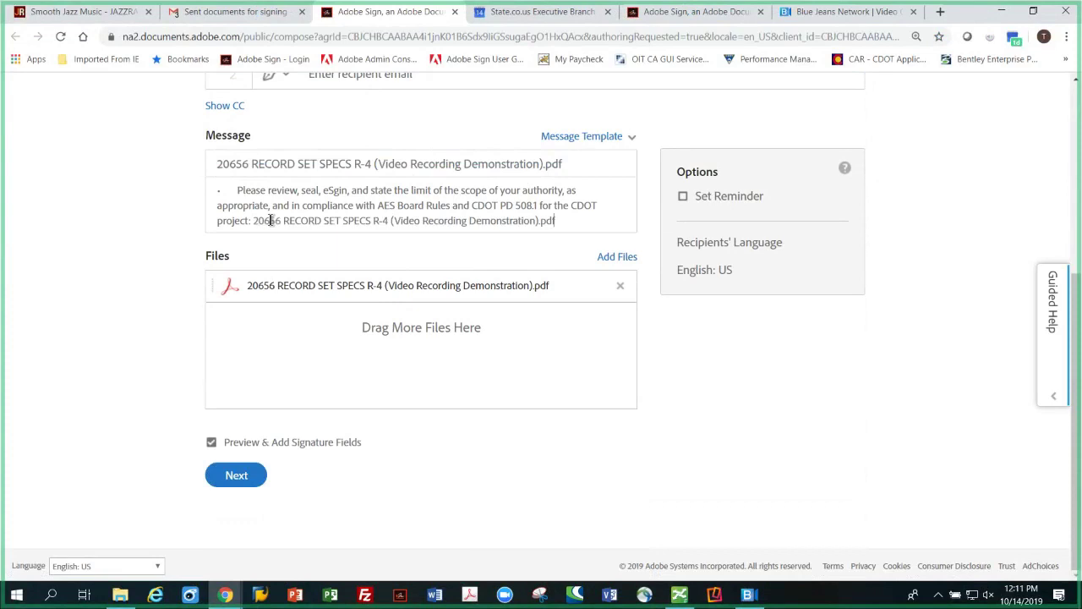
click(683, 198)
Step: Continue to field placement, zoom the specs PDF in twice, and check the ABC (Group) recipient list
click(235, 476)
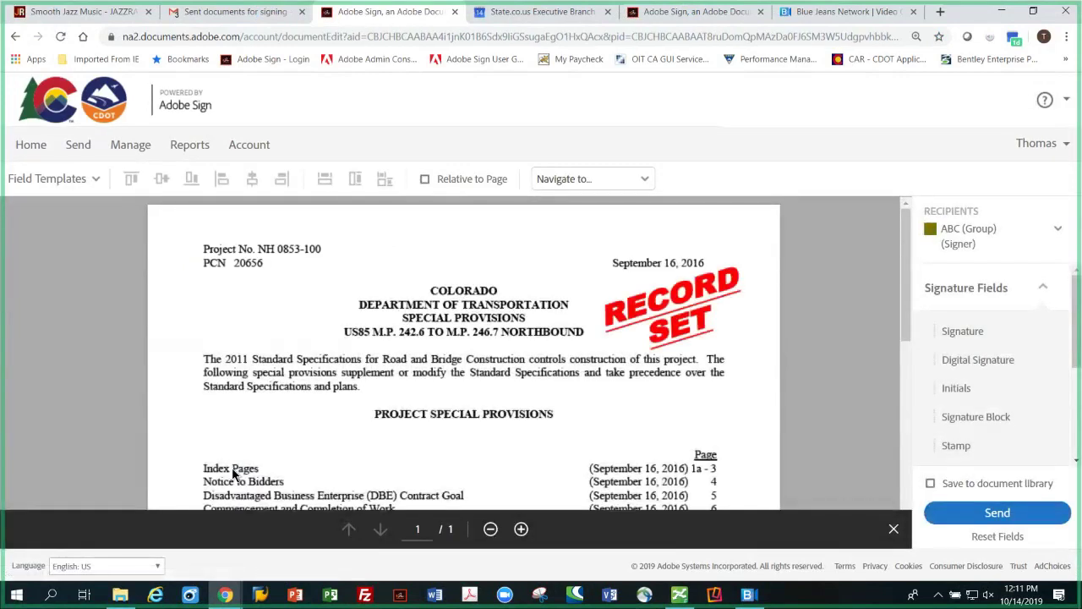
click(520, 529)
click(520, 530)
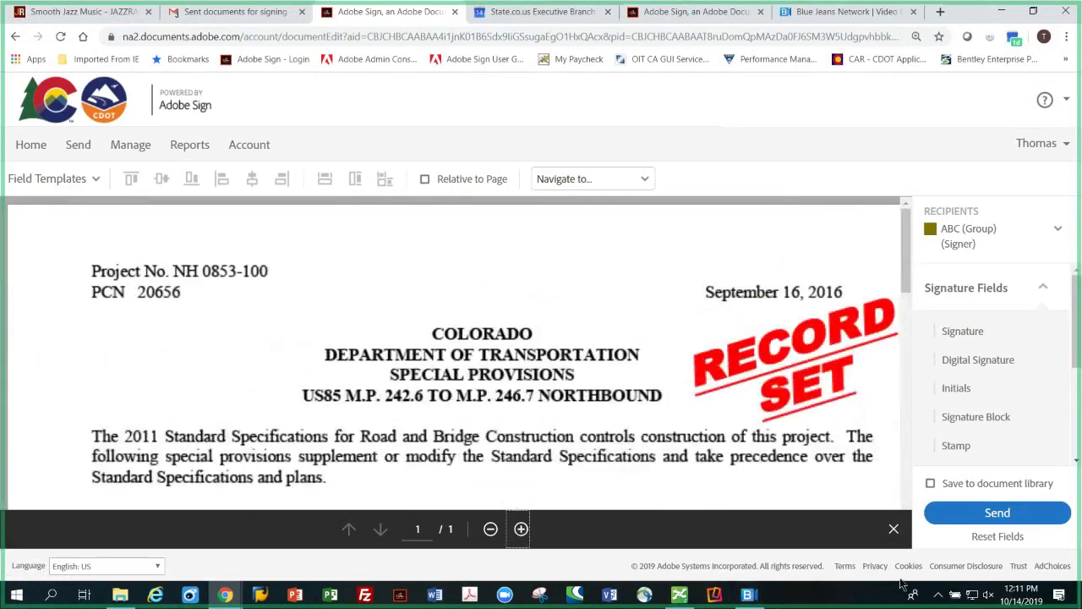
click(893, 532)
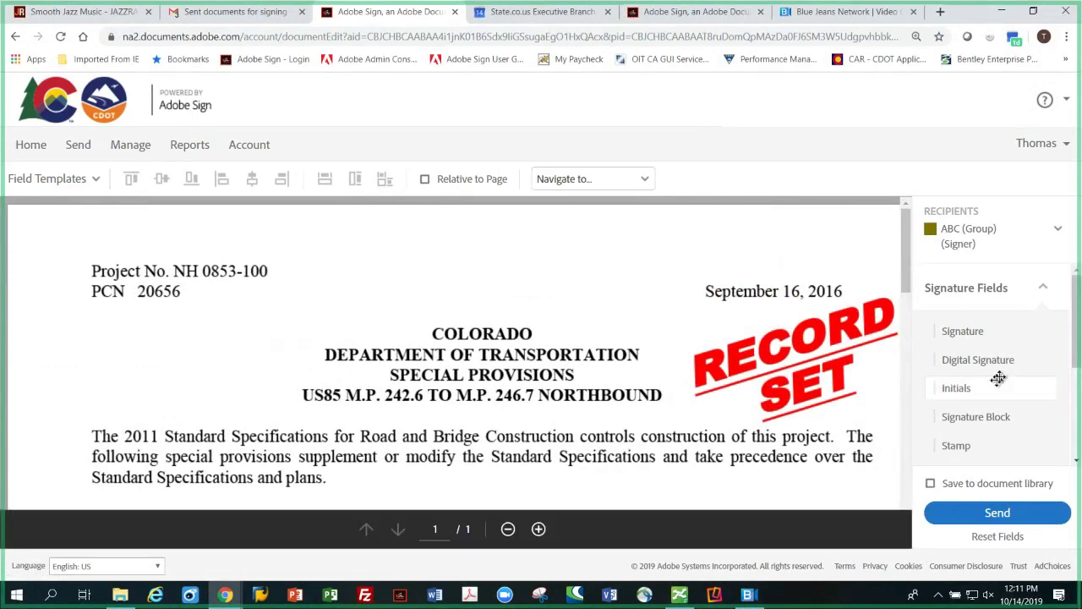
click(1057, 232)
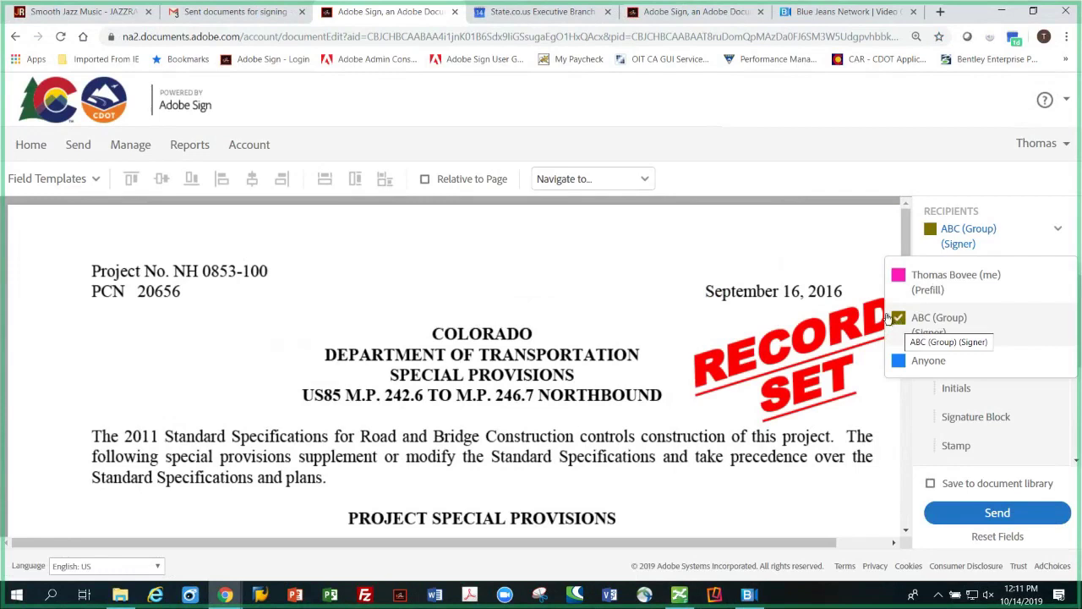
click(738, 265)
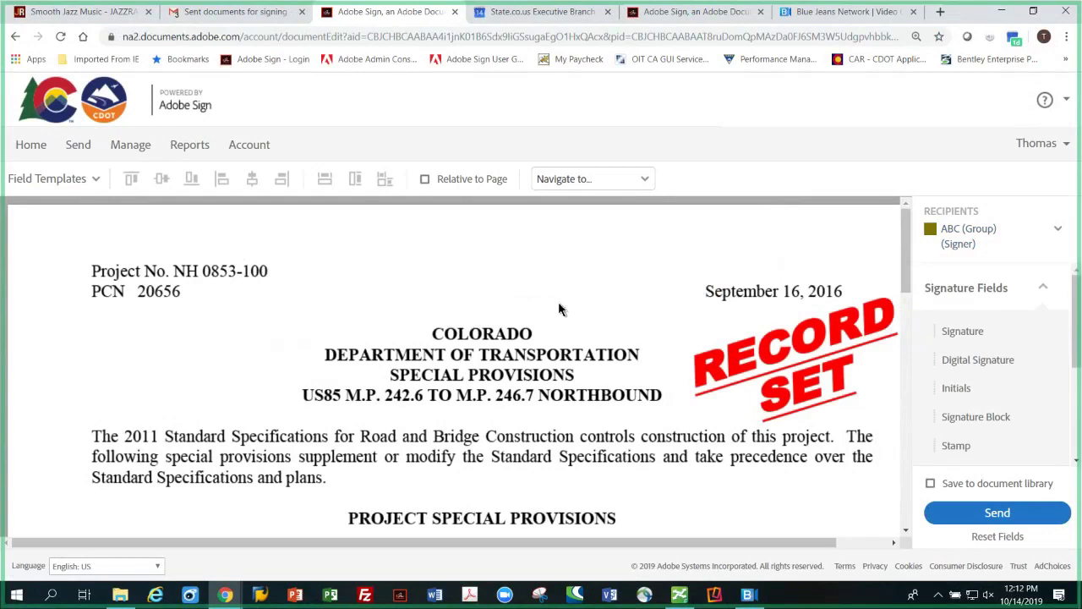
scroll(558, 309, down, 10)
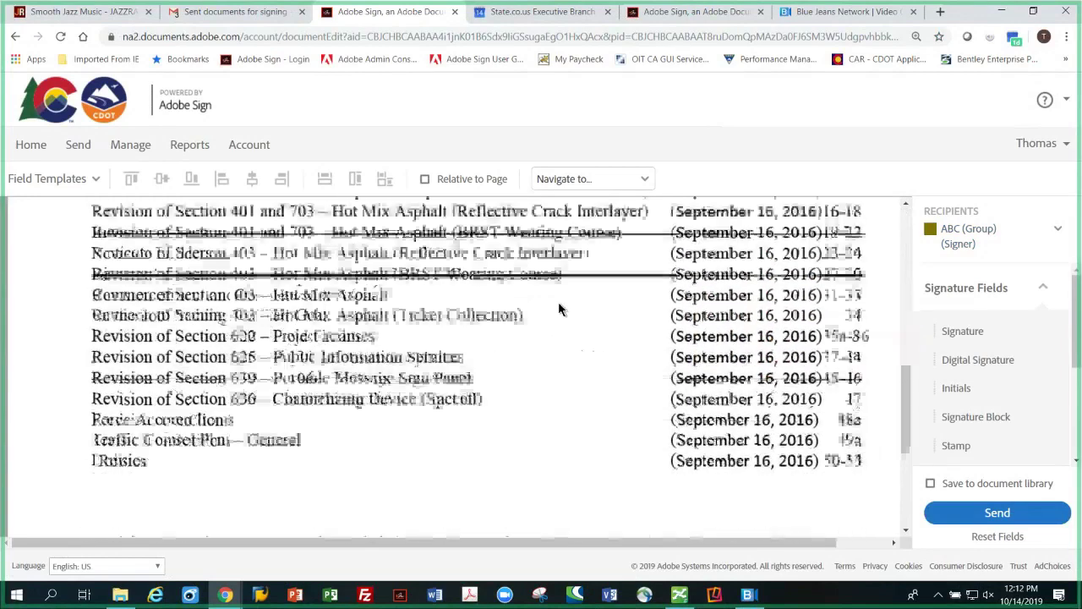
scroll(558, 308, down, 3)
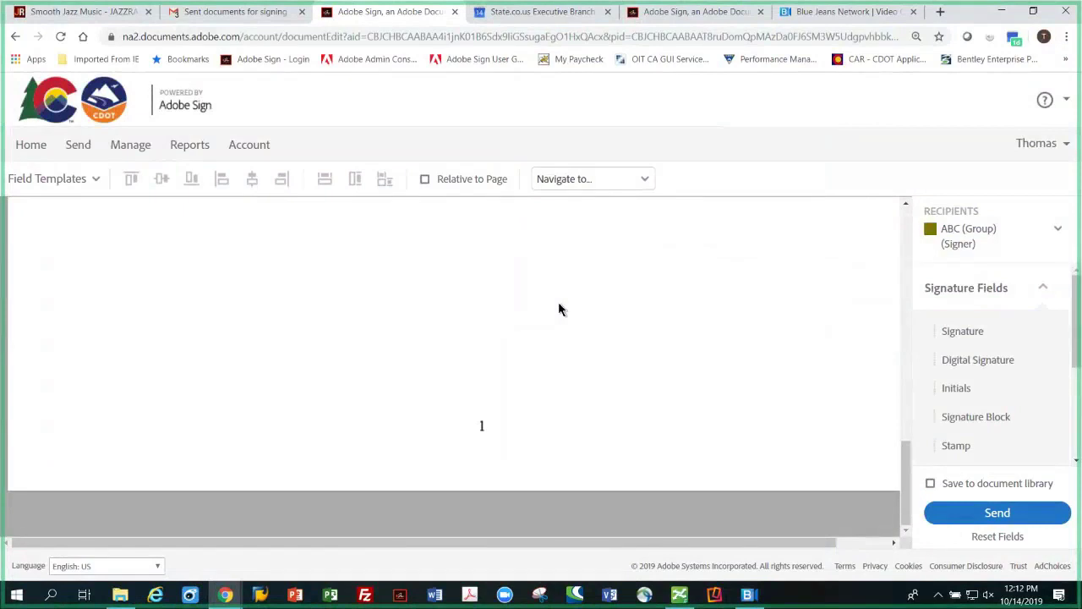
scroll(559, 309, up, 2)
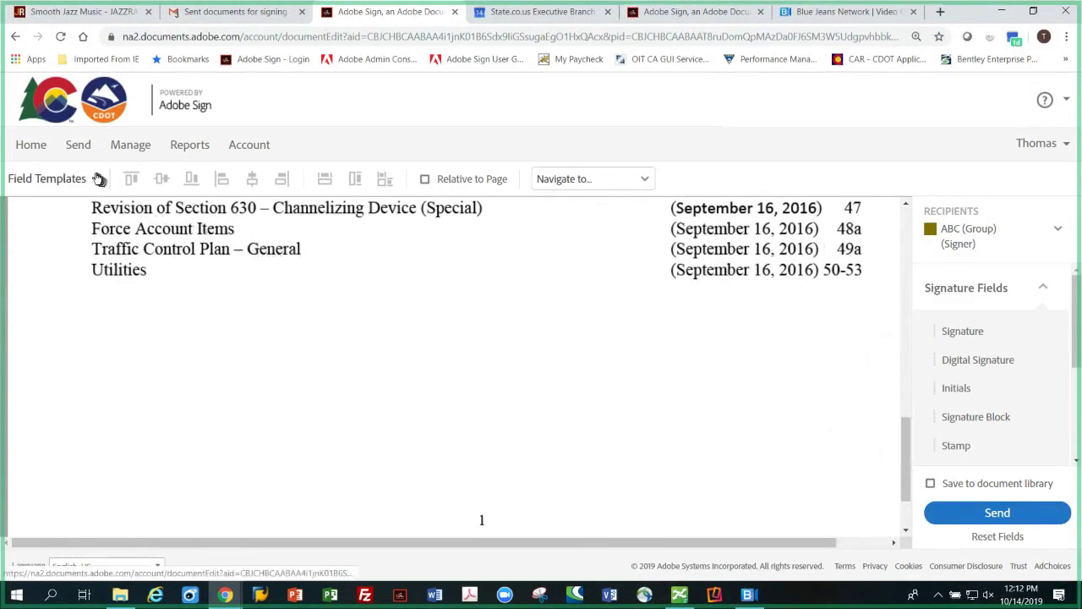
Step: Pick the Project Special Provisions PARTICIPANT field template, starting on page 1
click(97, 179)
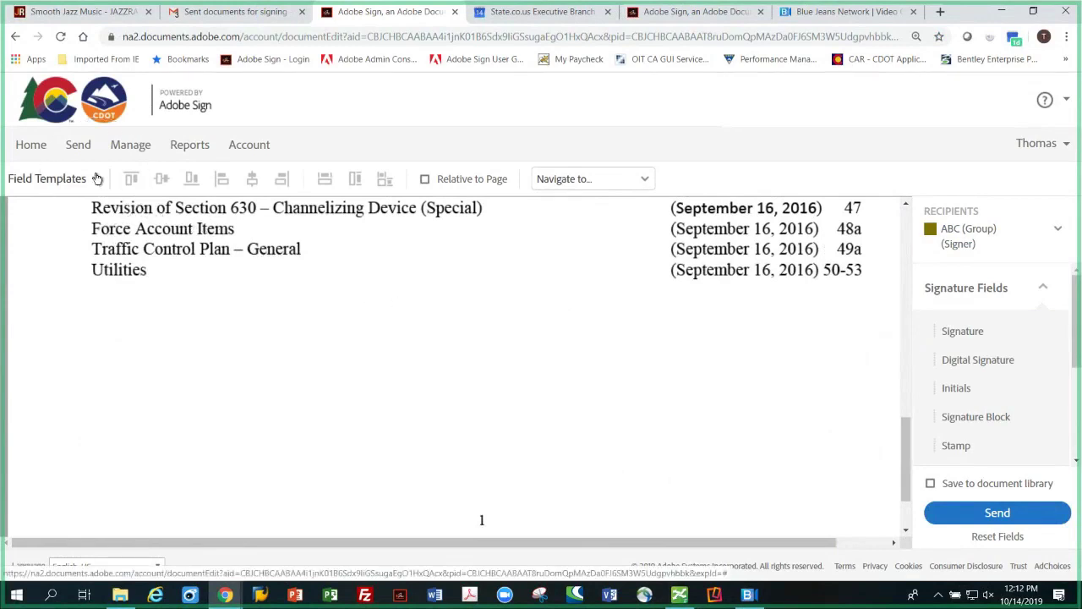
click(97, 179)
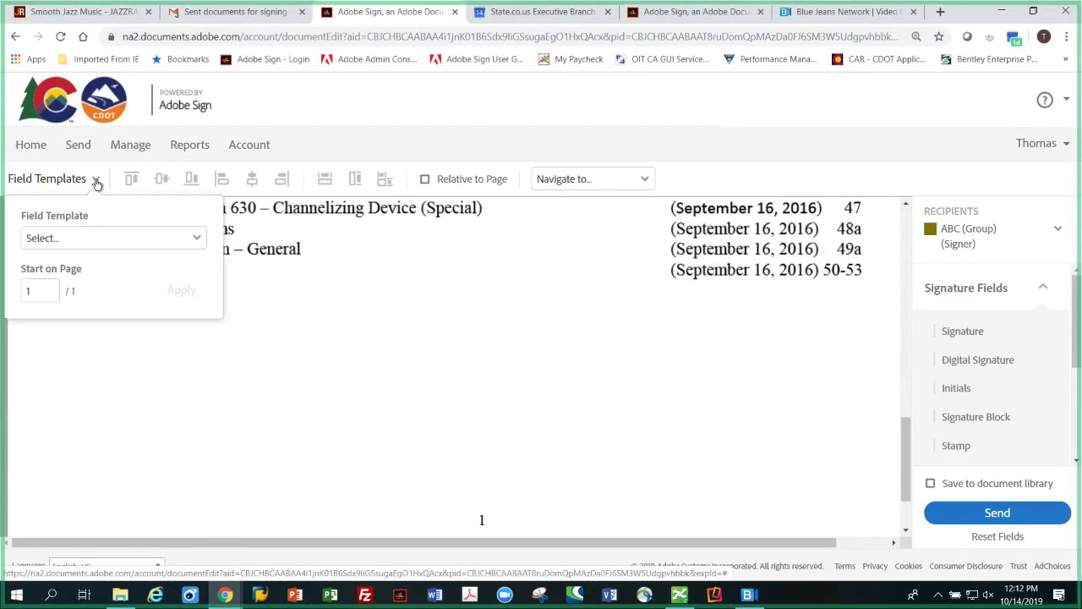
click(196, 242)
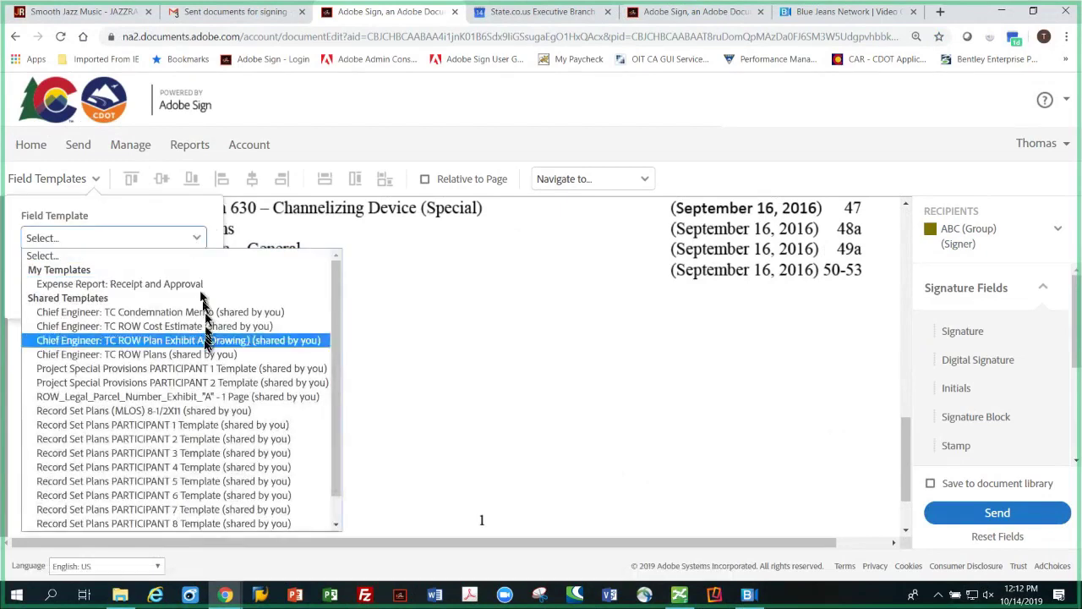
click(180, 369)
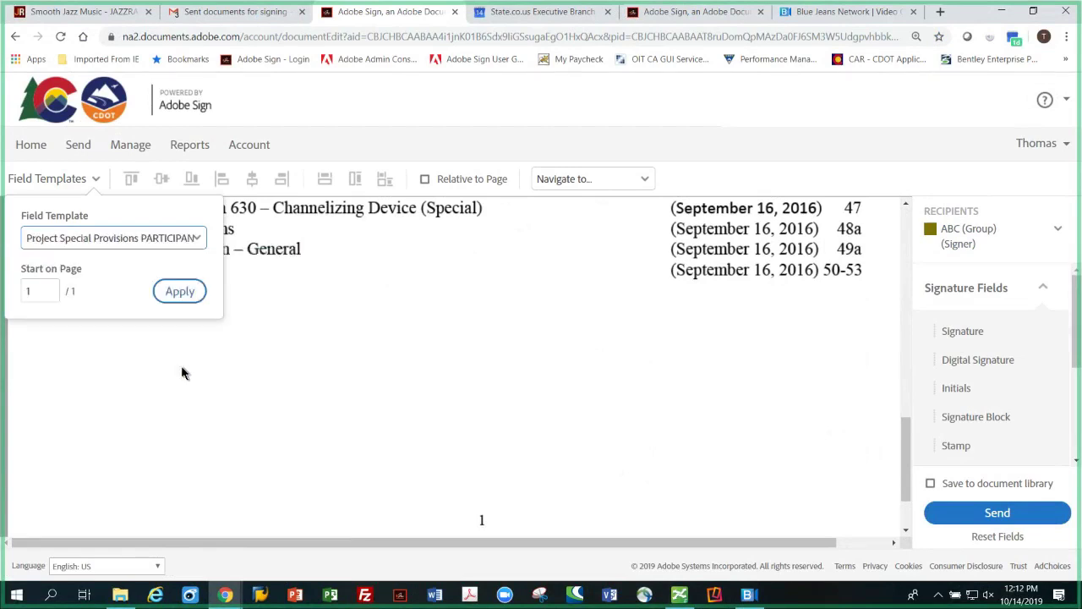
Step: Apply the template fields to page 1, then shift the scope, Stamp and Date fields left together
click(180, 293)
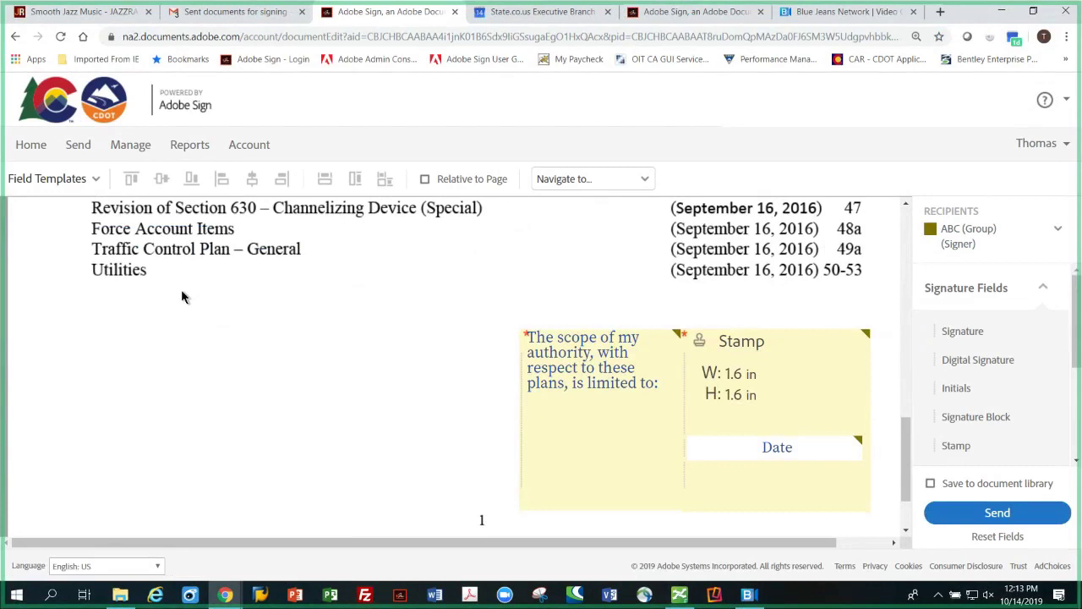
click(729, 451)
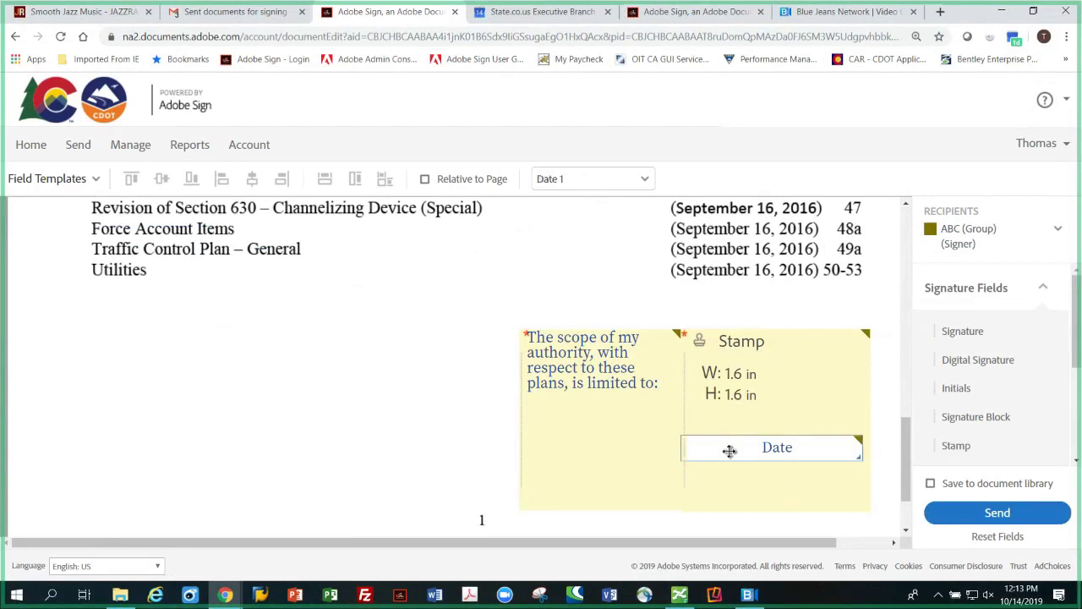
click(788, 391)
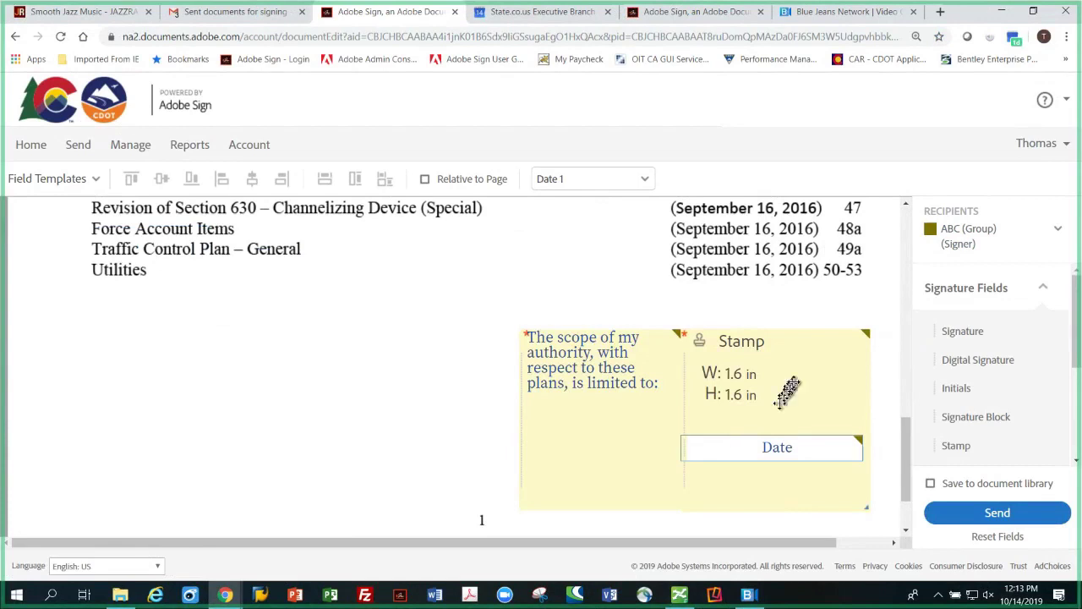
click(619, 429)
drag(619, 429, 417, 423)
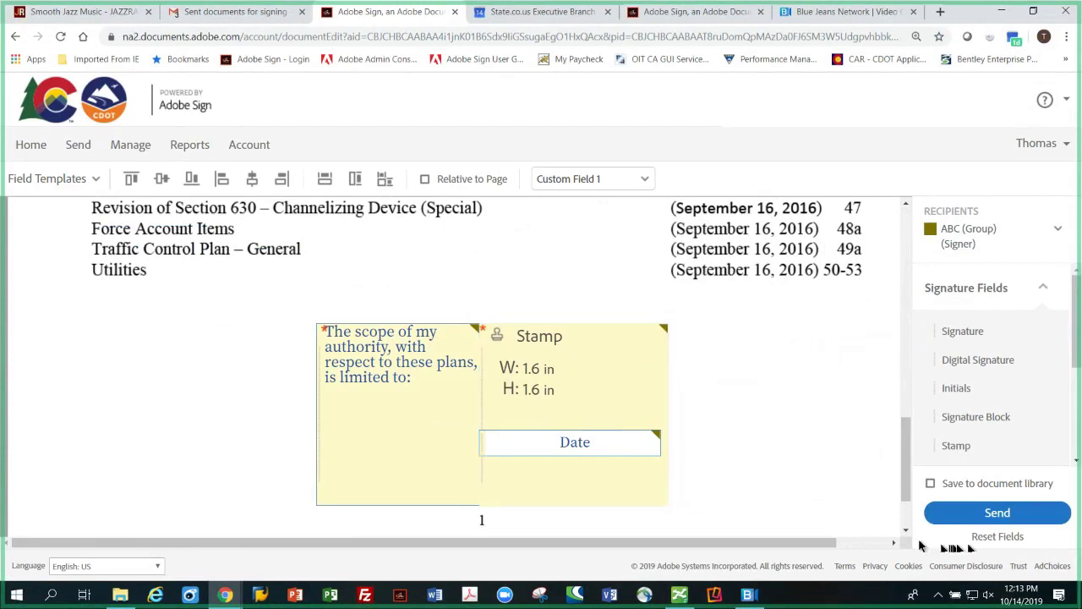
Step: Send the 20656 record set specs for signature and find it under Waiting For Me to Sign
click(1015, 513)
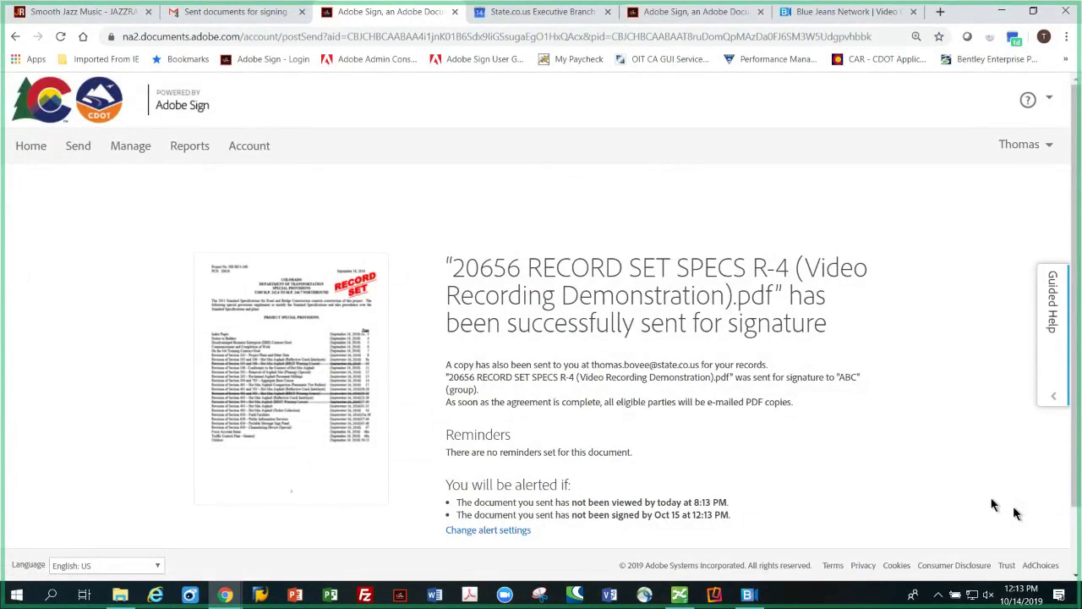
click(125, 148)
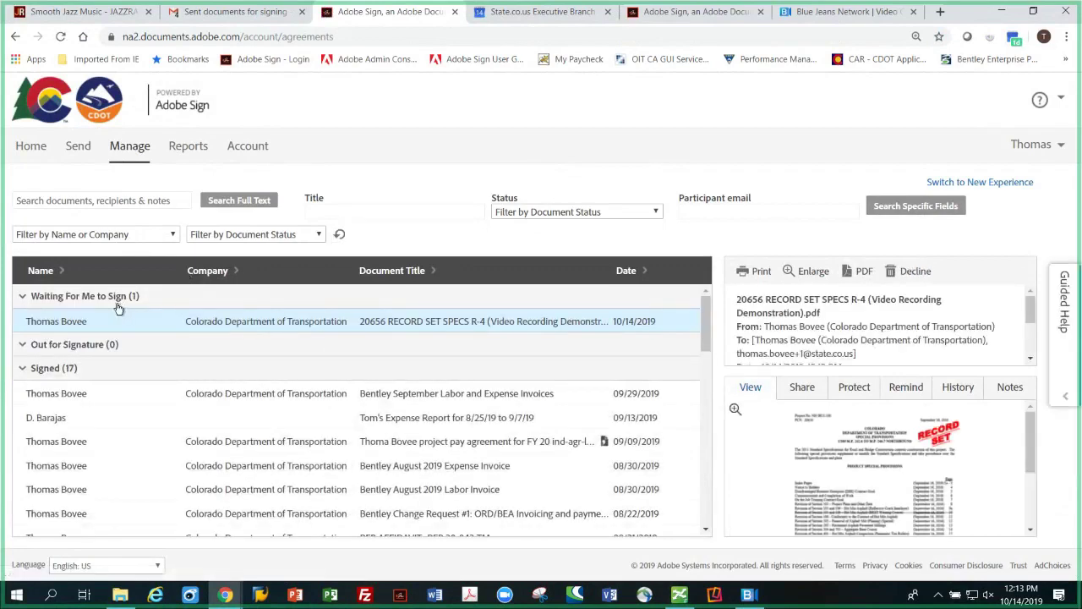
click(116, 302)
Step: Open the 'Please sign' email for the 20656 record set in Gmail and follow its review-and-sign link
click(214, 17)
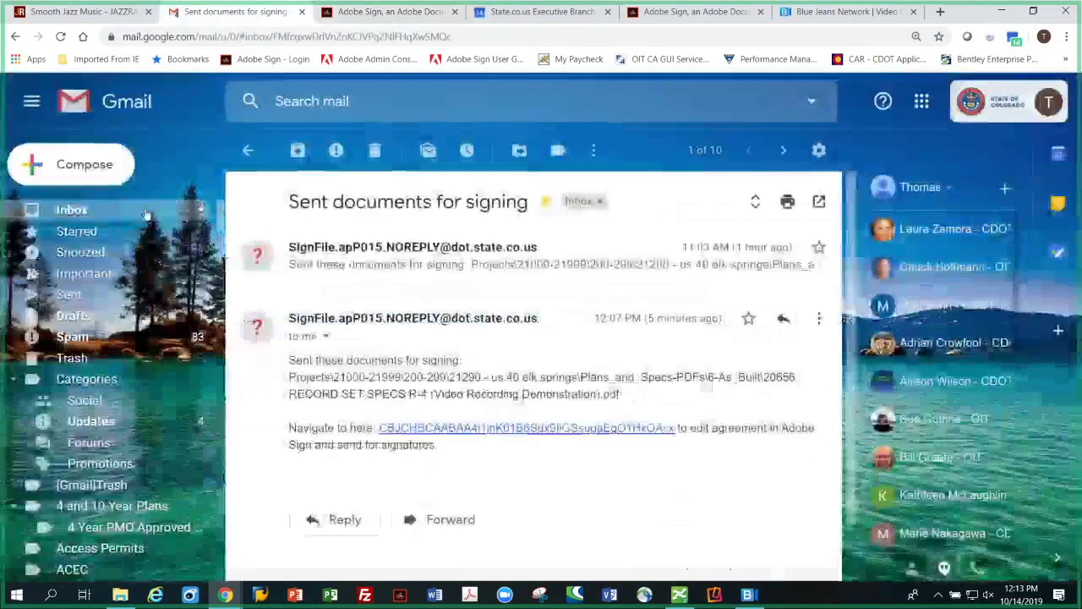
click(98, 212)
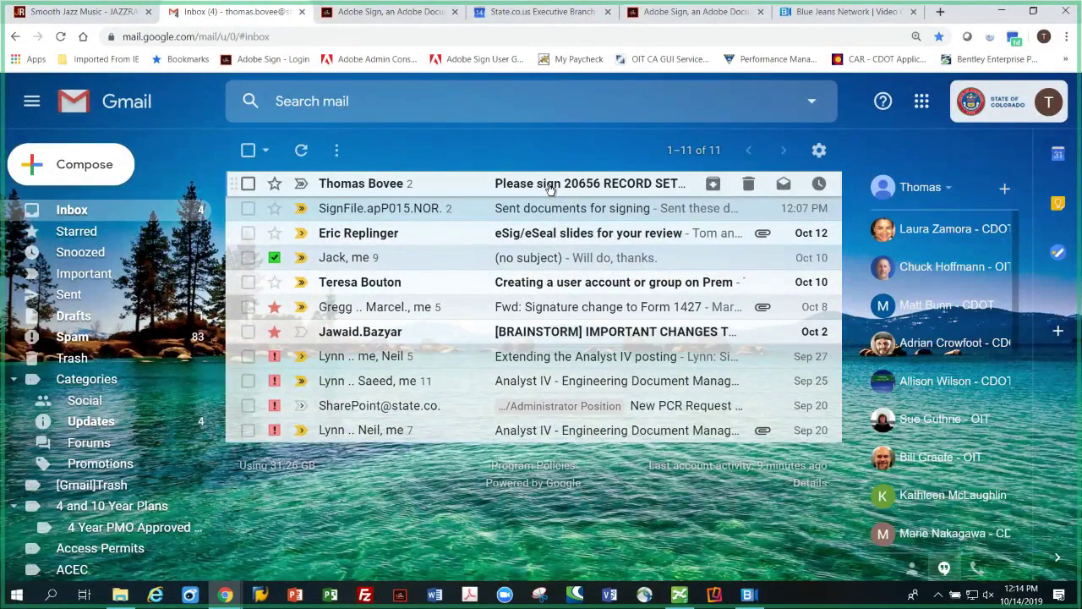
click(550, 185)
scroll(519, 326, down, 1)
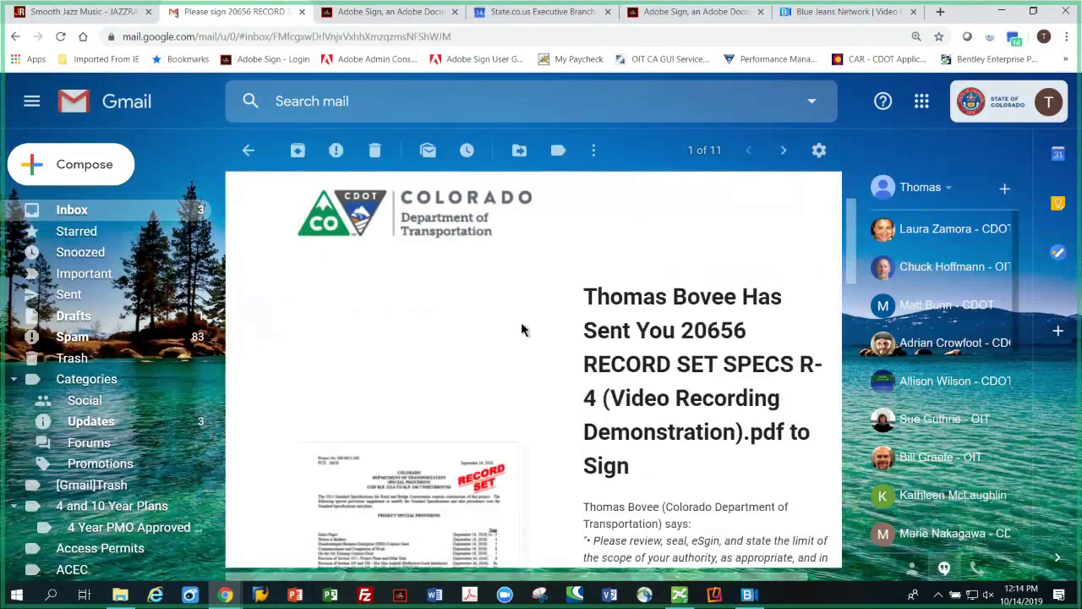
scroll(521, 330, down, 4)
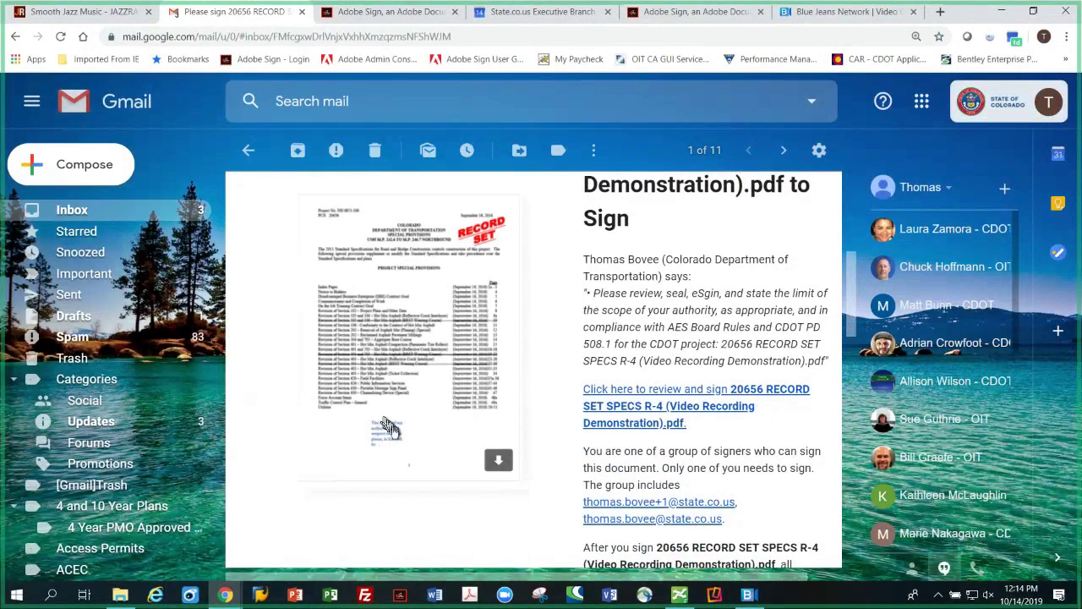
click(387, 428)
click(429, 431)
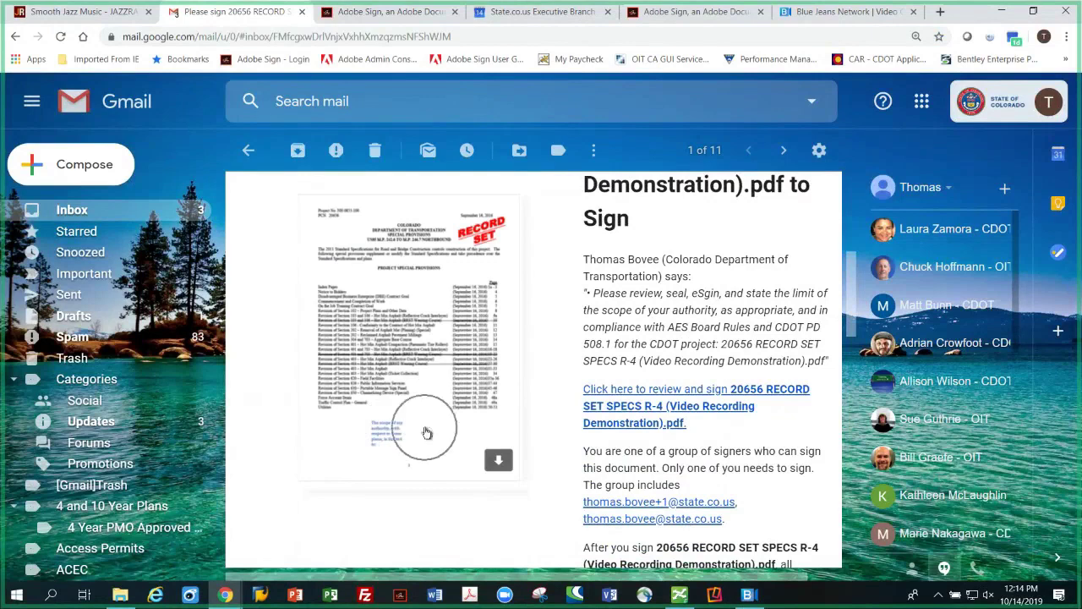
click(693, 392)
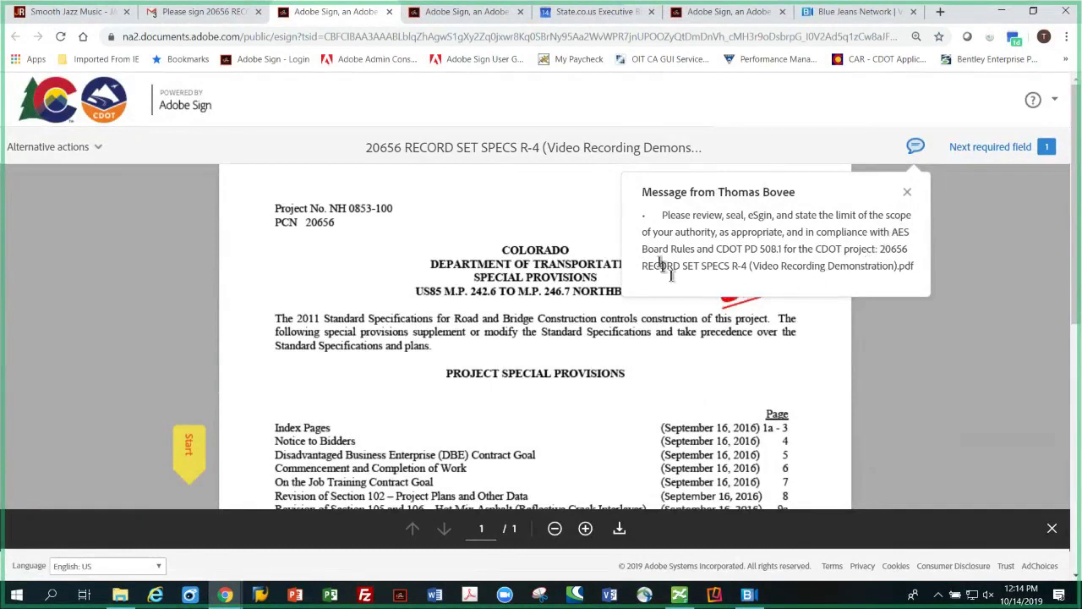
Step: Dismiss the sender's message and jump to the first required field
click(649, 242)
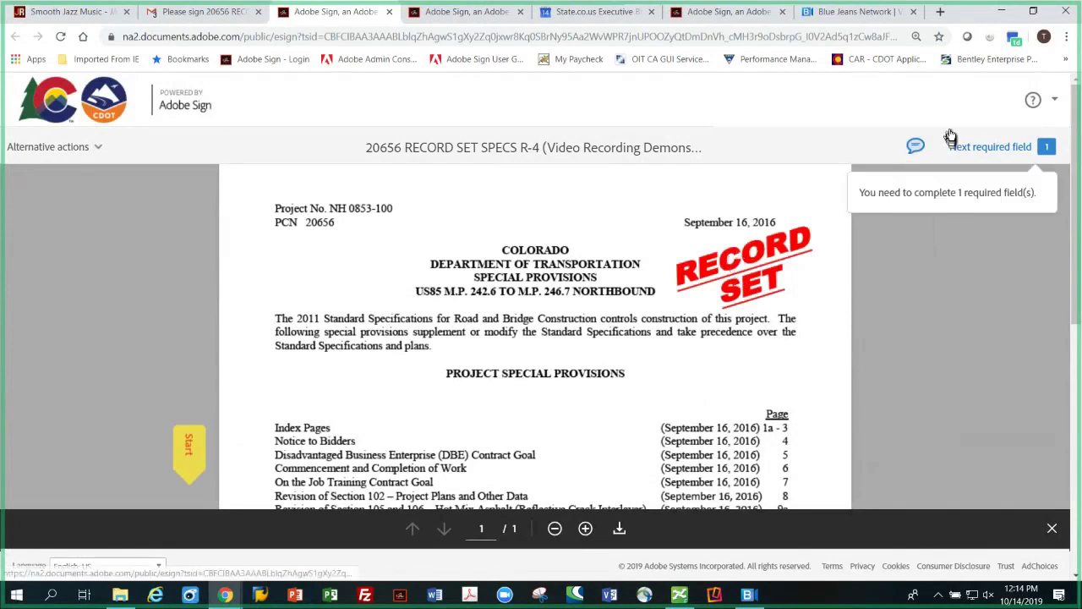
click(913, 148)
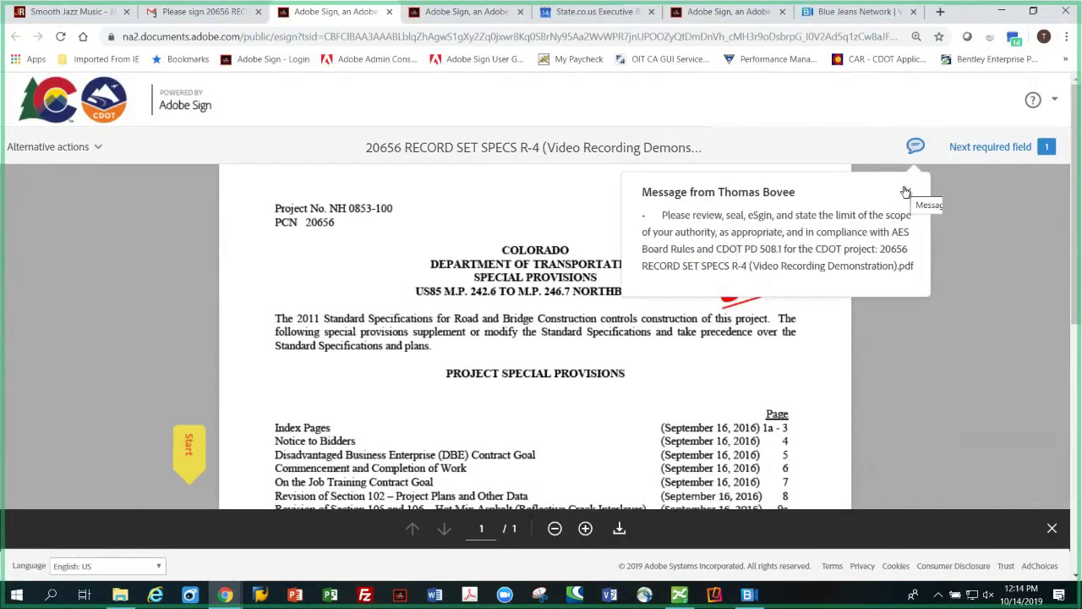
click(905, 192)
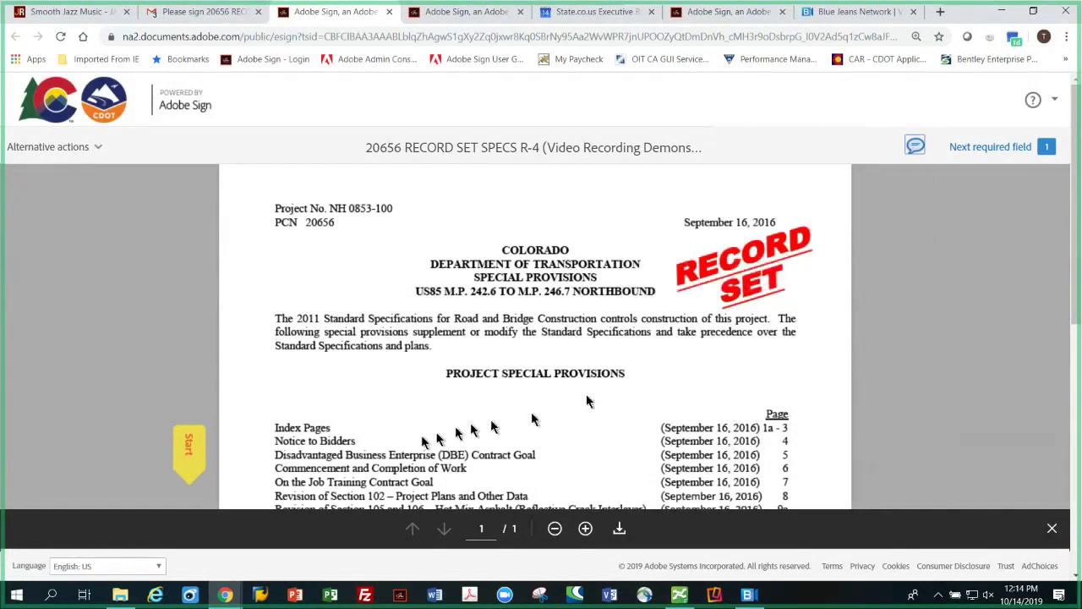
click(189, 454)
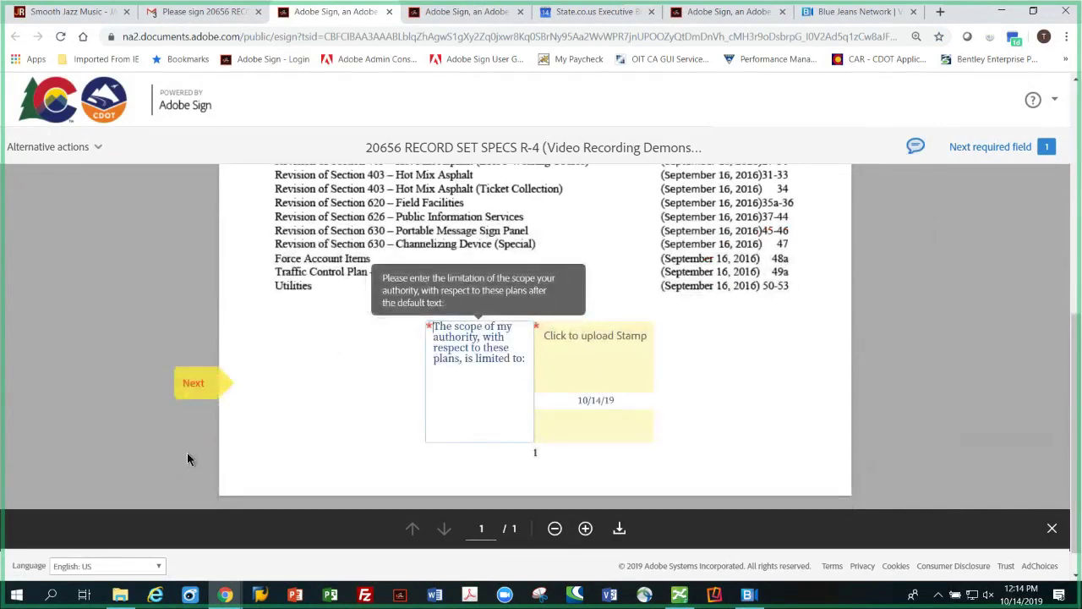
Step: Append 'Selection of Project Special Provisions' after 'is limited to:' in the scope field
click(528, 370)
text(Selection of P)
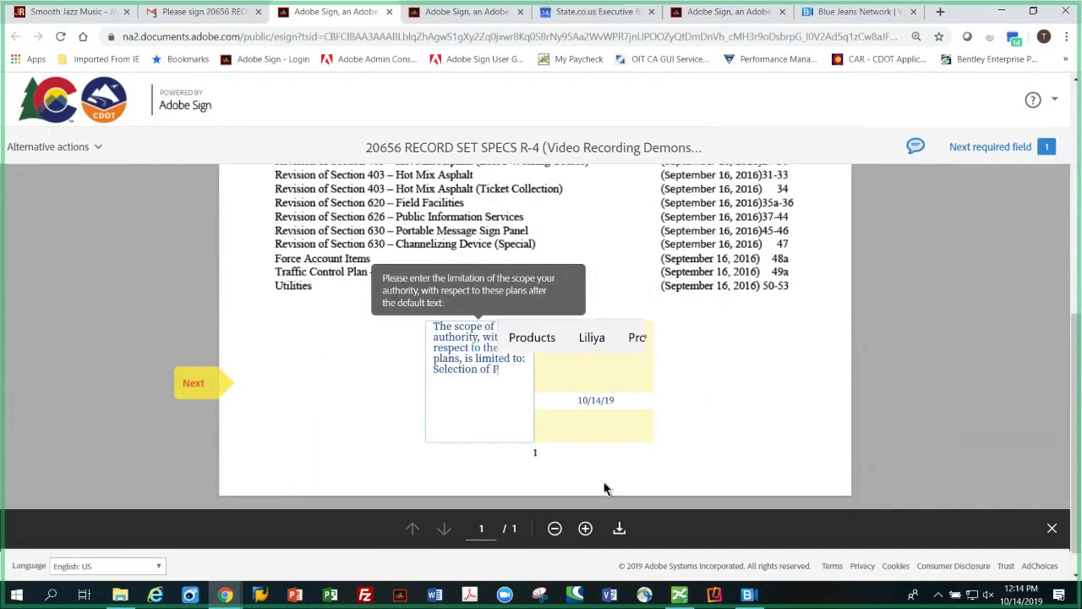
text(roject Sp)
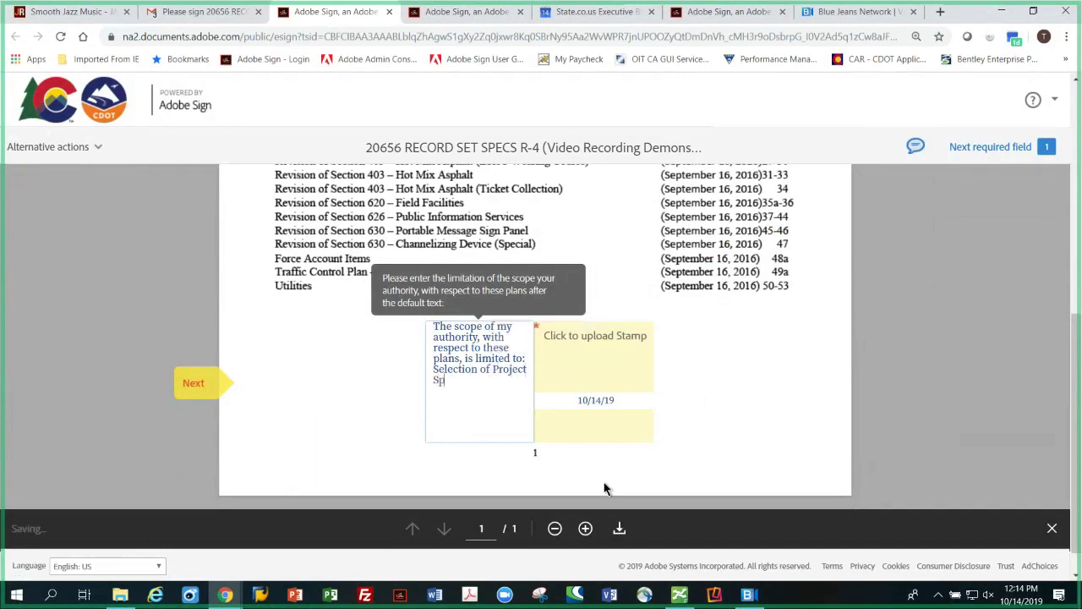
text(eciua)
key(BackSpace)
key(BackSpace)
text(al zP)
key(BackSpace)
key(BackSpace)
text(Pro)
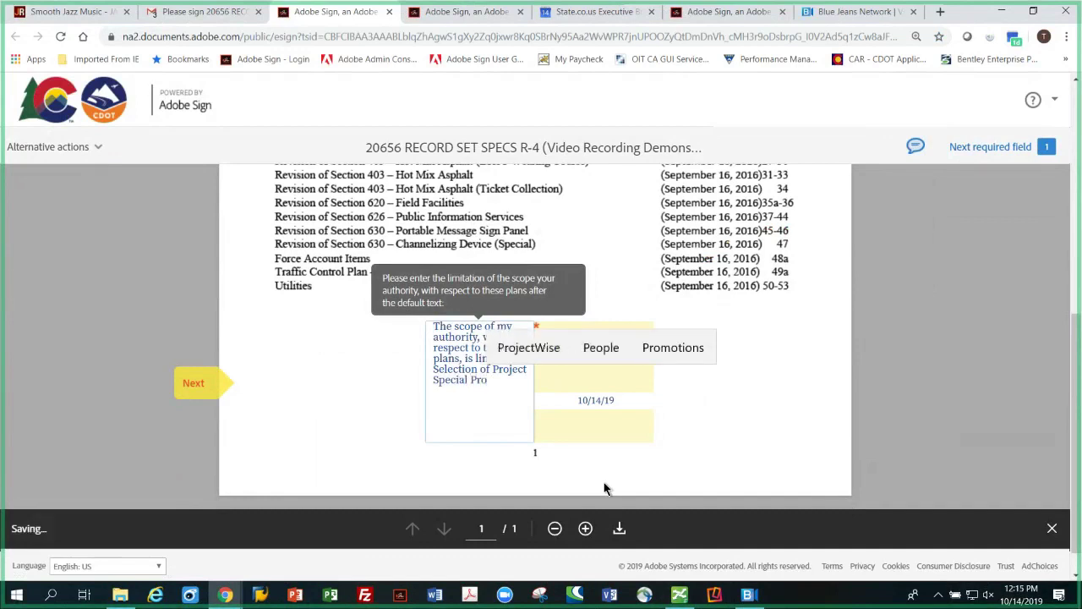
text(visions)
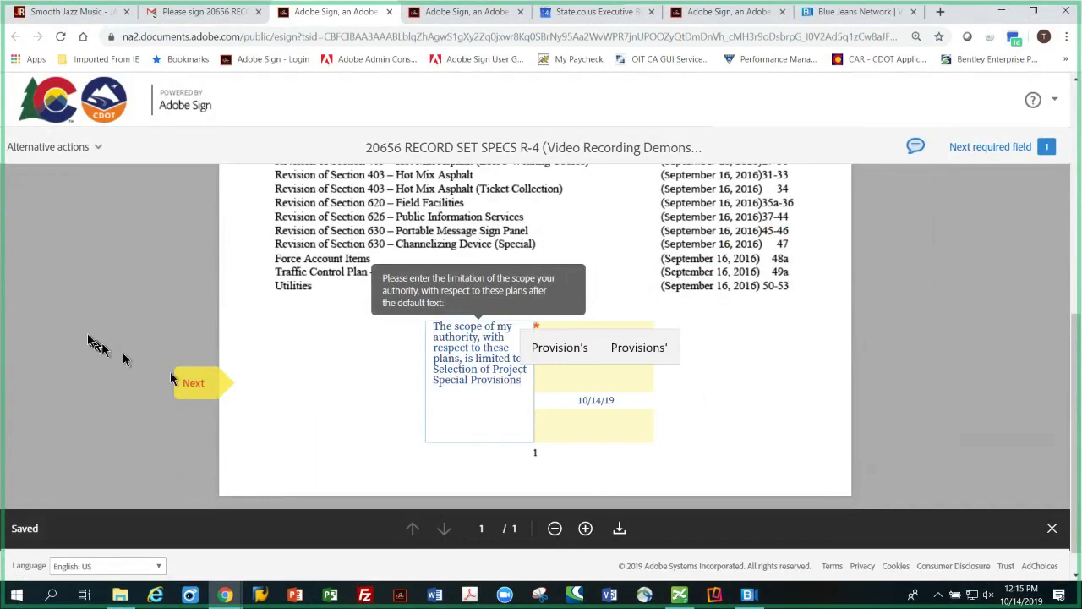
Step: Upload Test Blank PE Seal.jpg as the stamp in the seal field and apply it
click(196, 387)
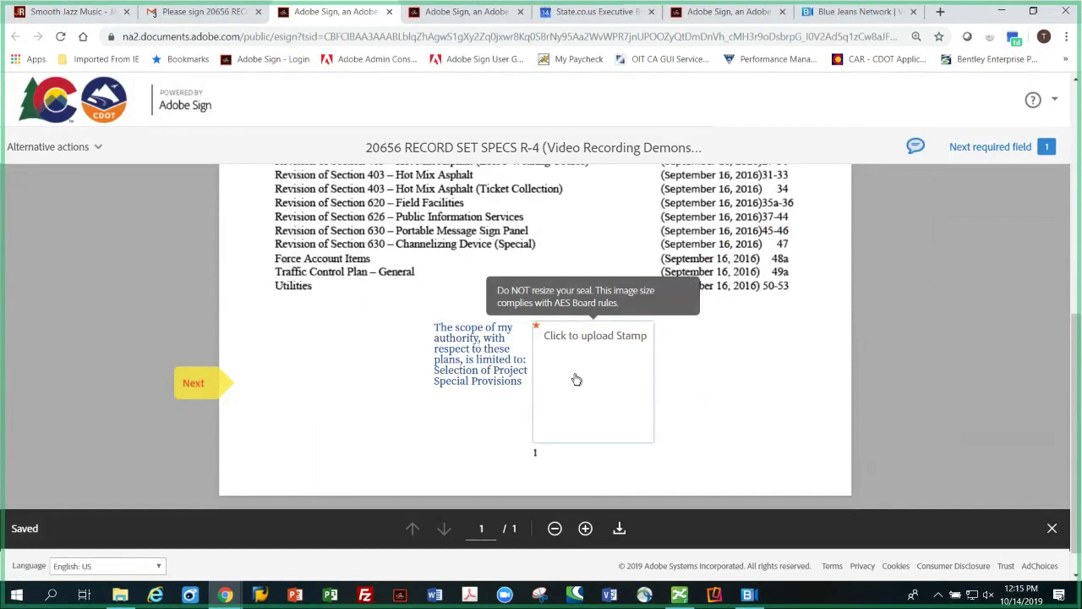
click(576, 380)
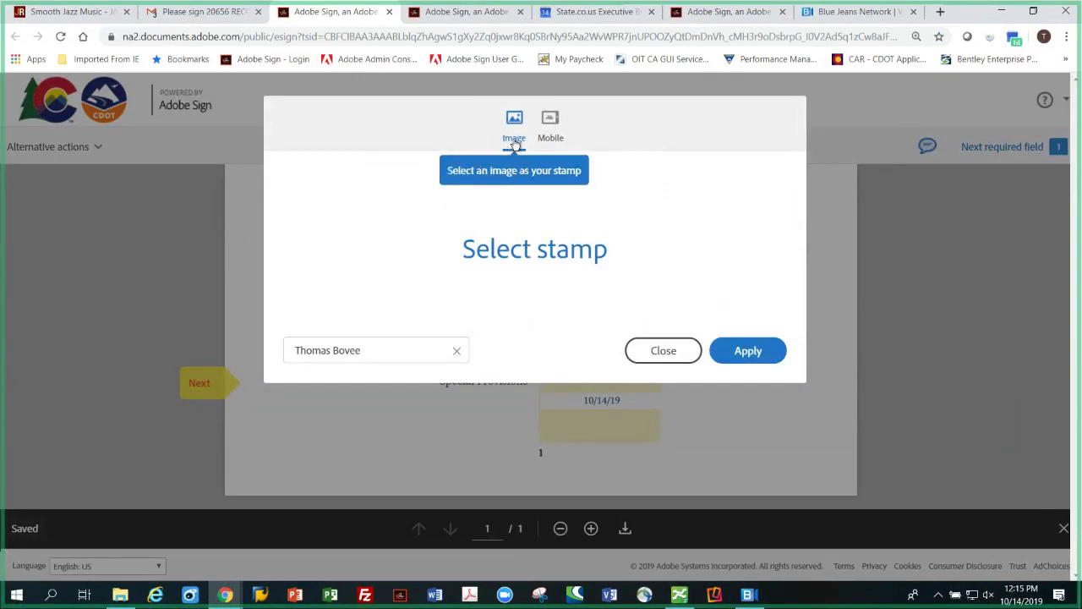
click(542, 254)
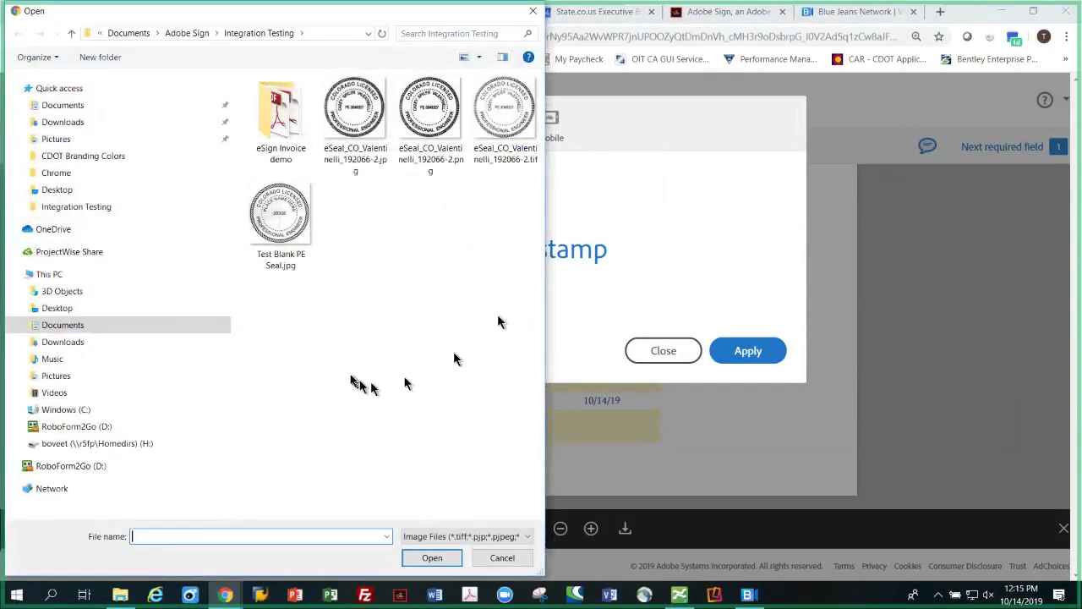
click(273, 222)
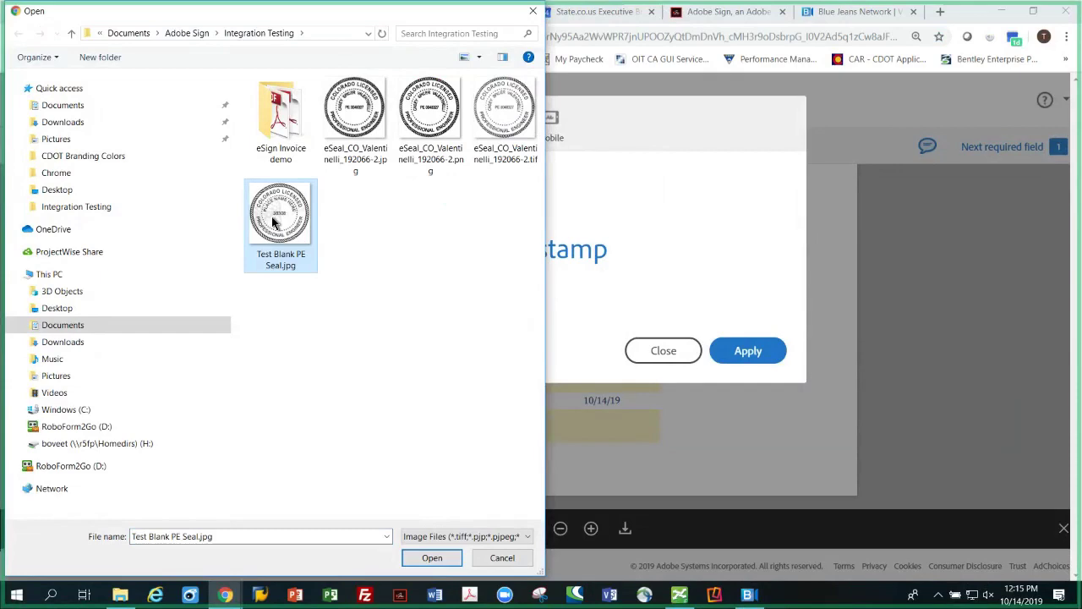
double_click(273, 222)
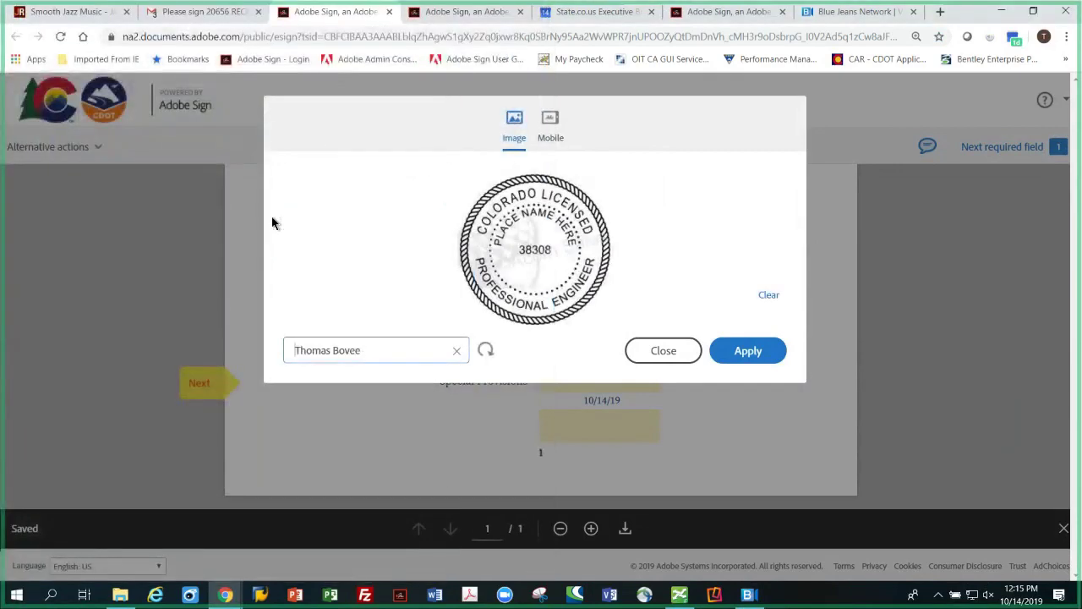
click(747, 352)
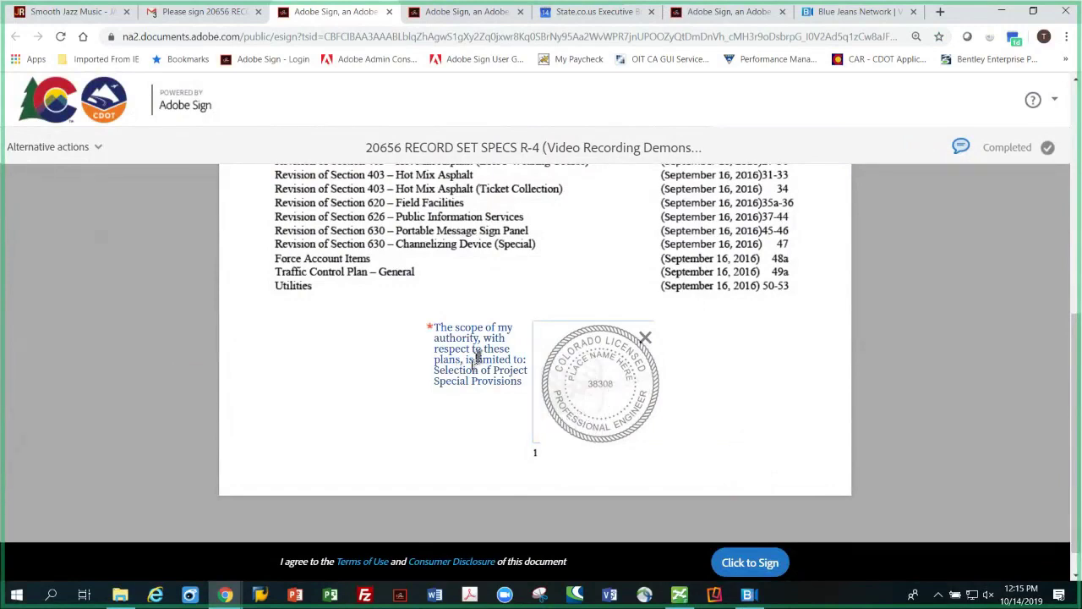
Step: Submit the signature on the 20656 RECORD SET SPECS R-4 agreement
click(751, 563)
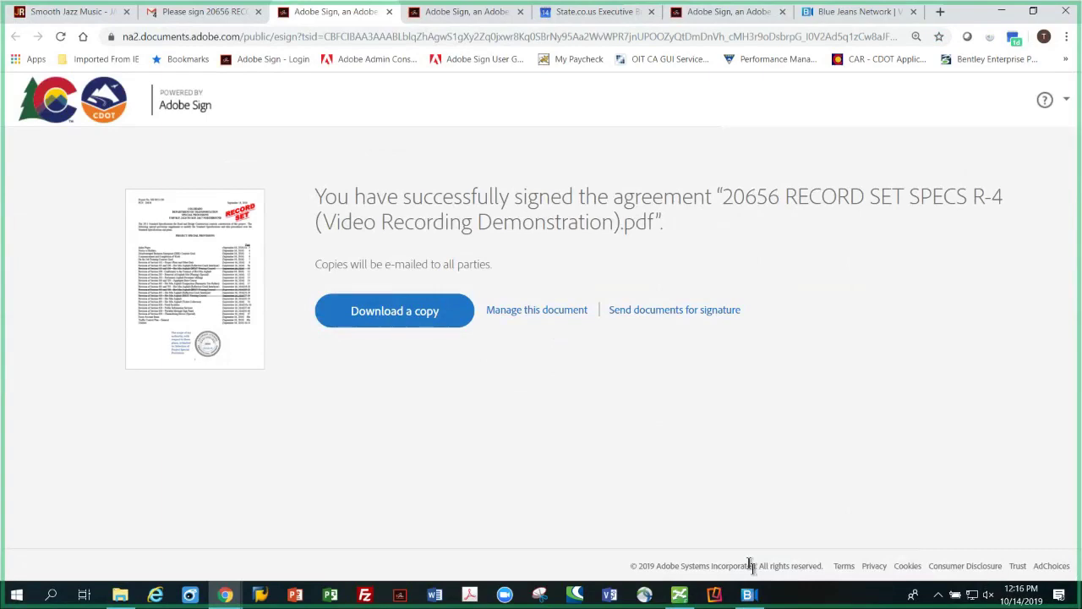
Step: Read the 'Signed document 20656' notice in the Gmail inbox, then switch to ProjectWise Explorer
click(192, 12)
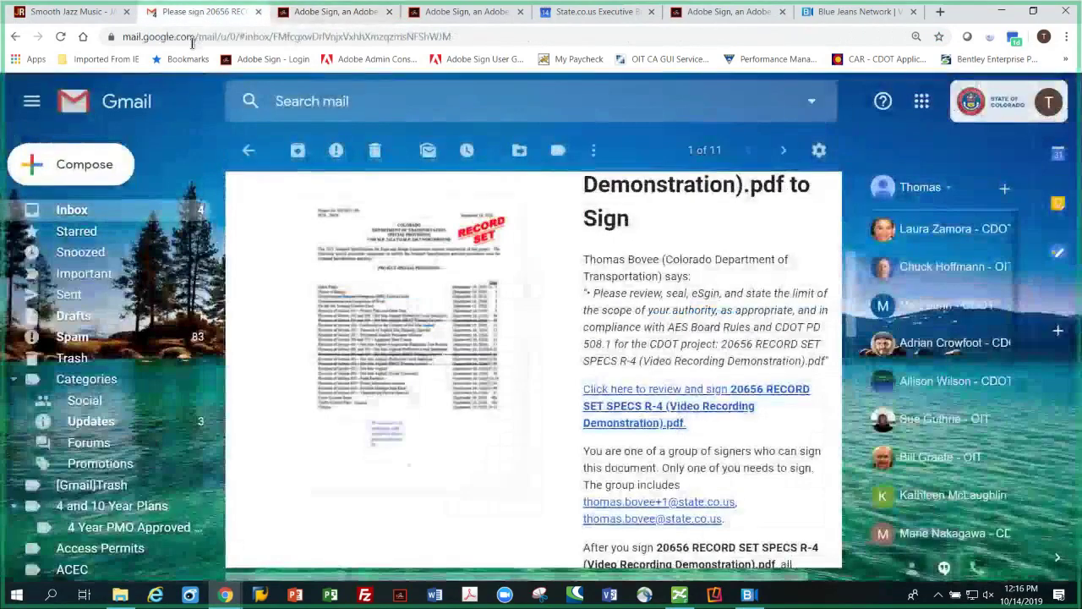
click(84, 211)
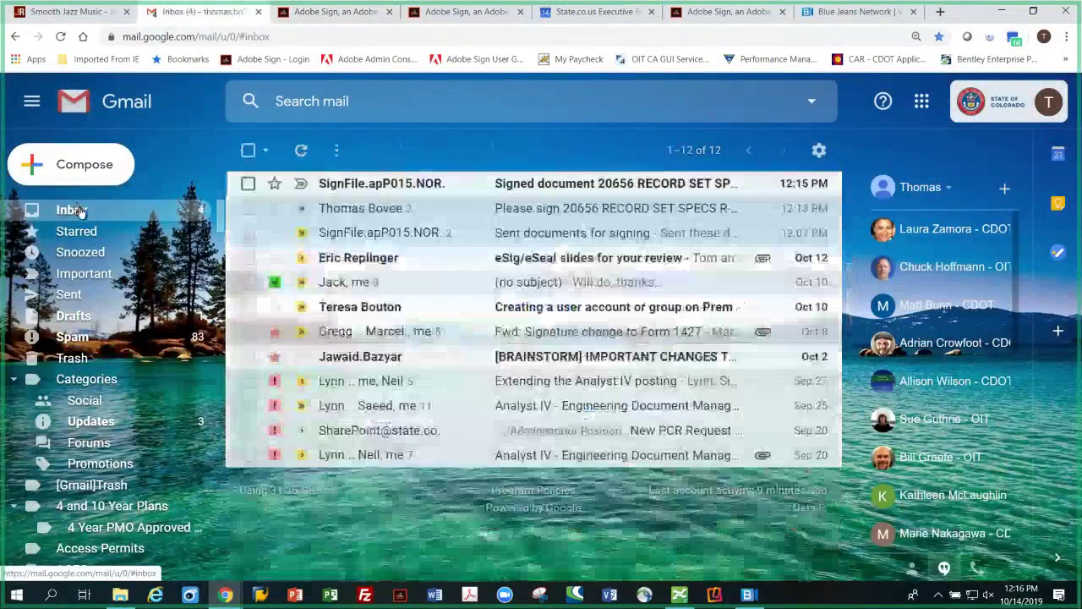
click(517, 186)
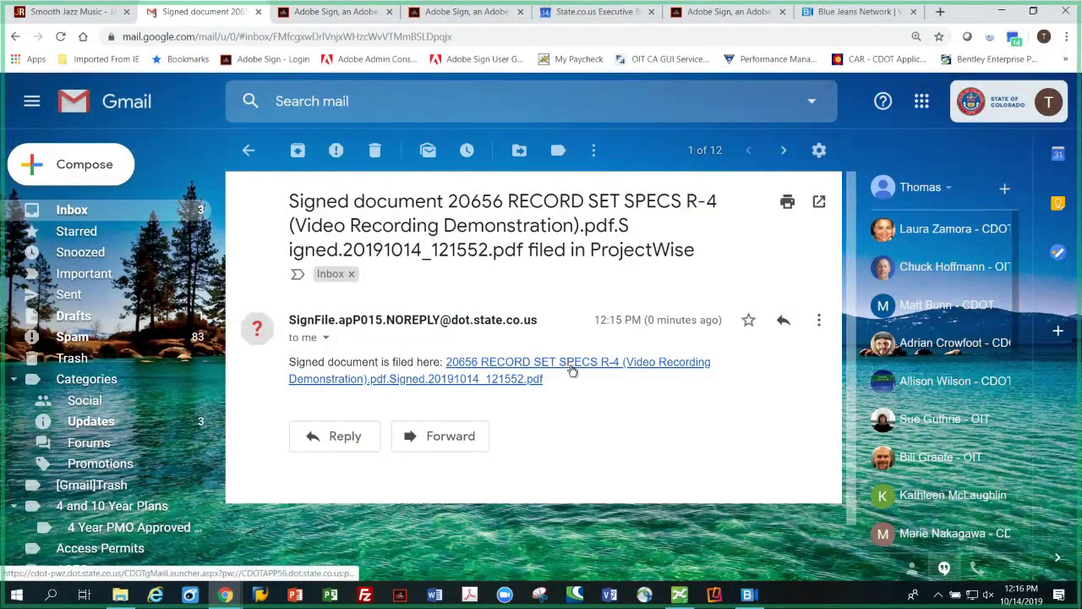
click(677, 596)
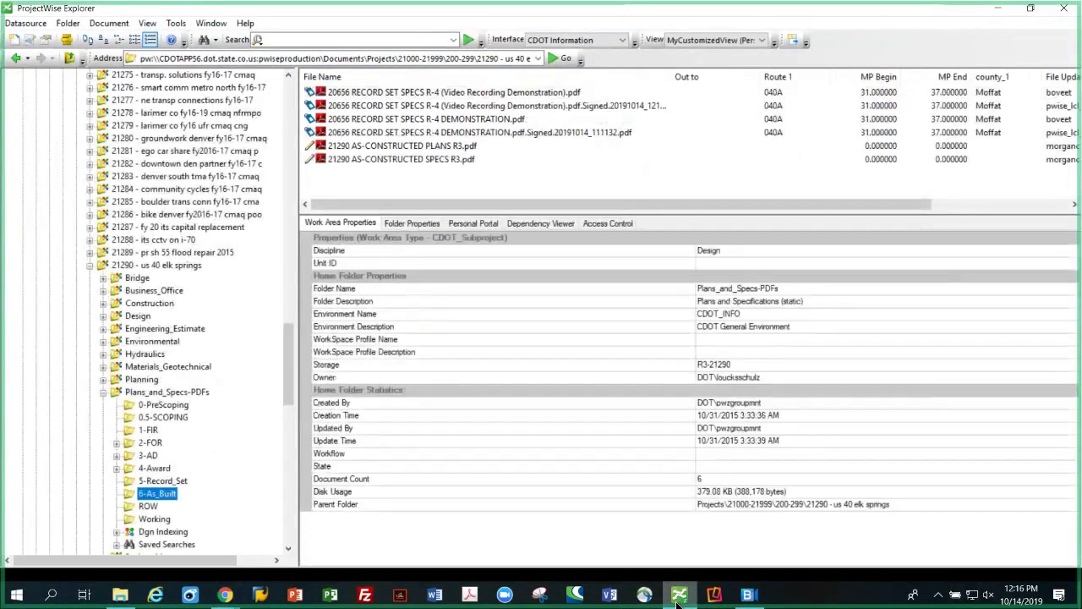
Step: Open the .Signed.20191014_121552.pdf copy from the 6-As_Built folder read-only
click(535, 114)
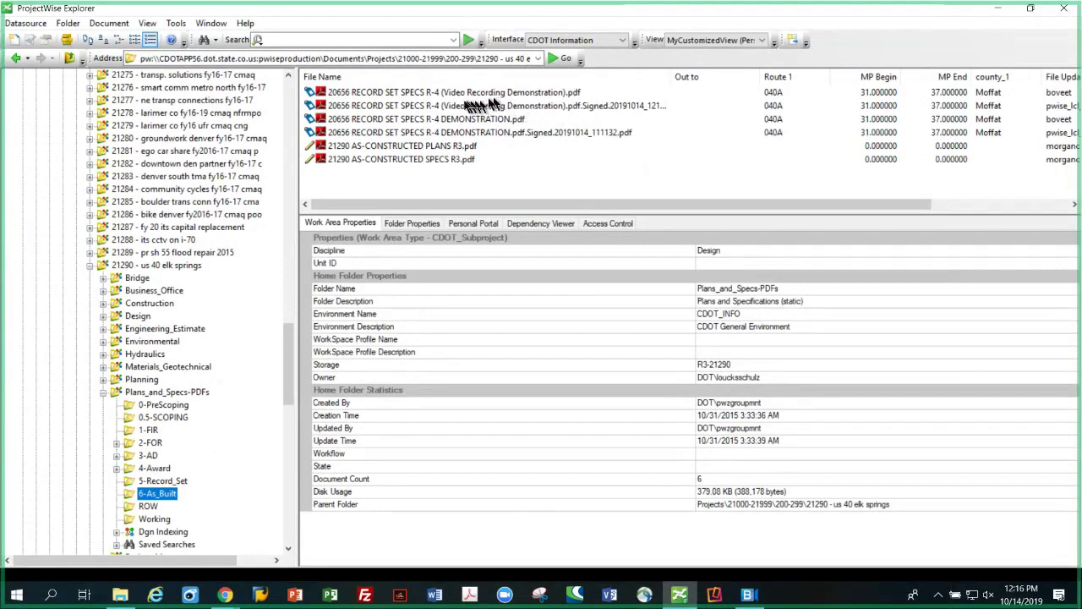
double_click(439, 107)
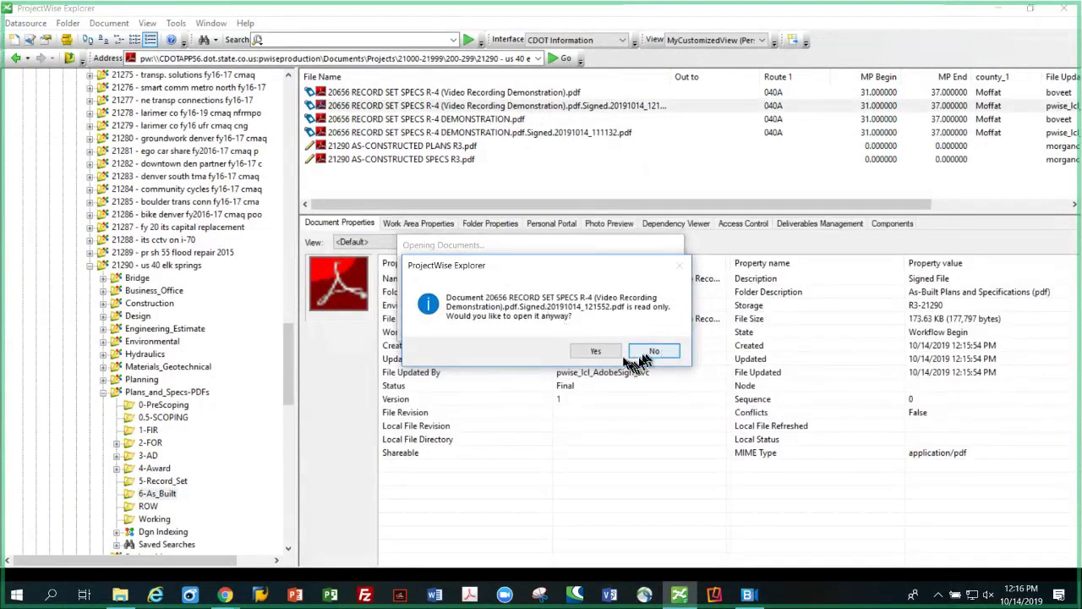
click(594, 351)
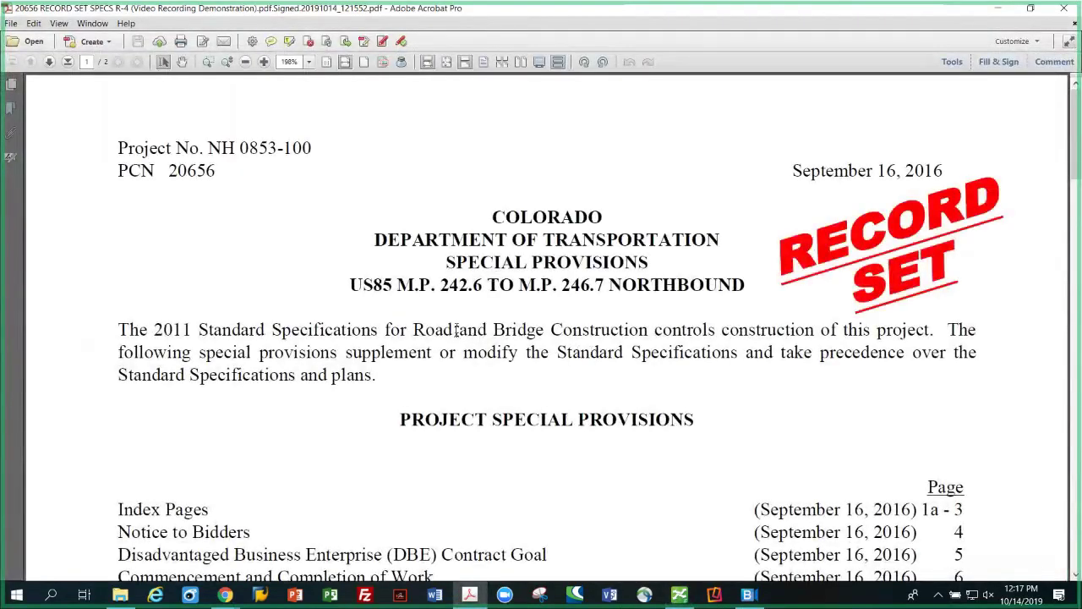
Step: Scroll past the page-1 PE seal to the Final Audit Report's 2019-10-14 history on page 2
scroll(456, 331, down, 5)
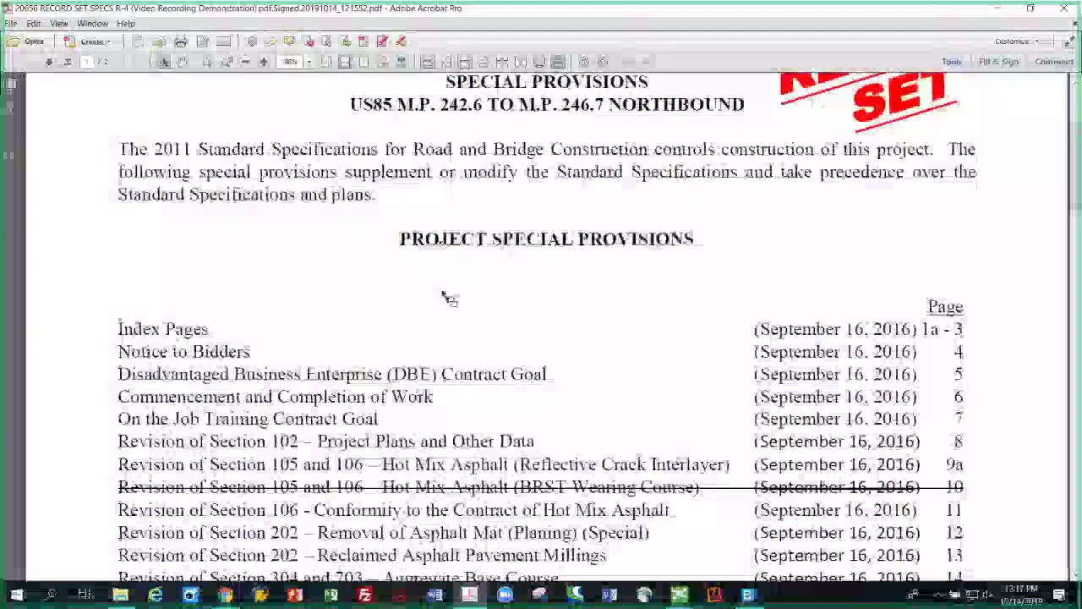
scroll(445, 298, down, 19)
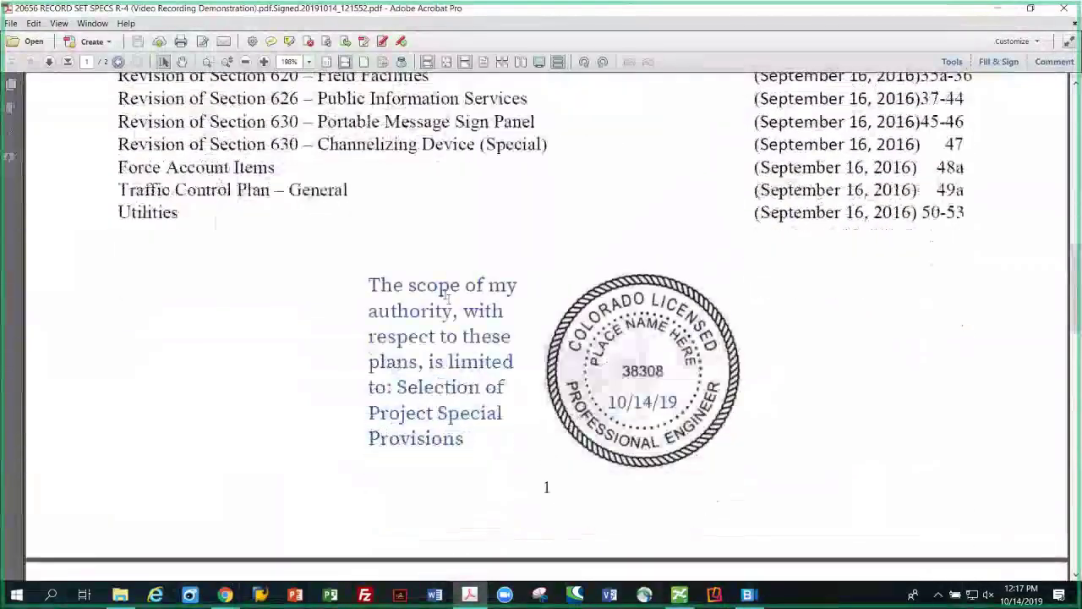
scroll(445, 298, down, 1)
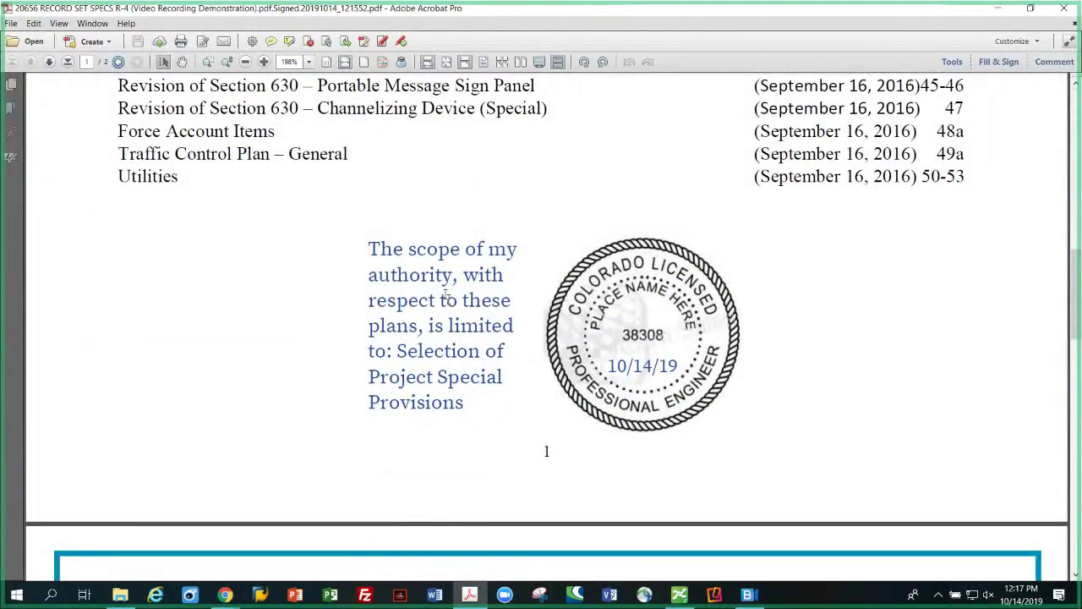
scroll(445, 296, down, 5)
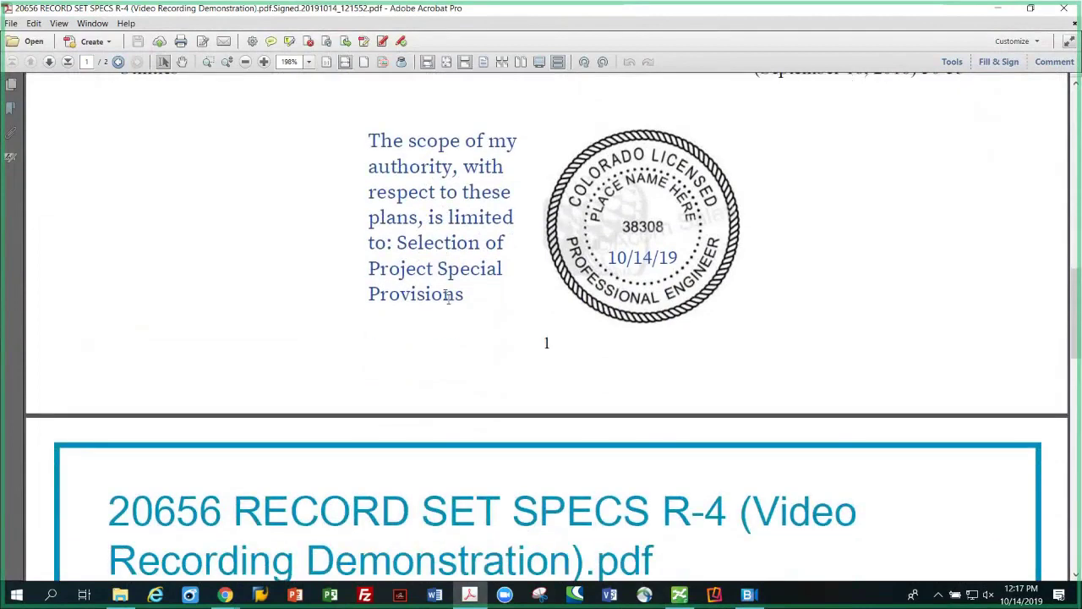
scroll(445, 298, down, 8)
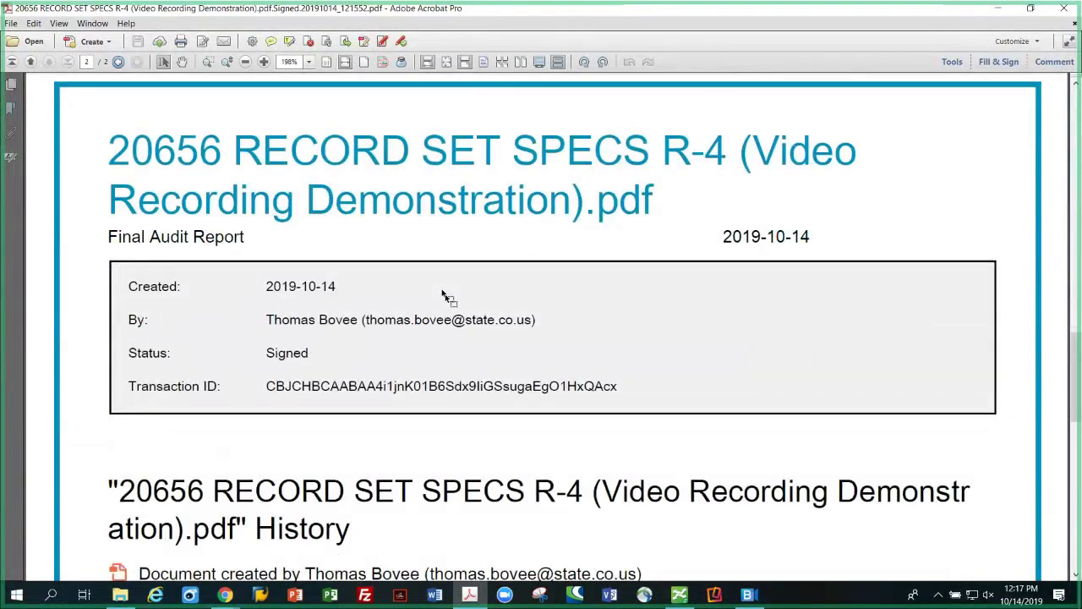
scroll(445, 296, down, 6)
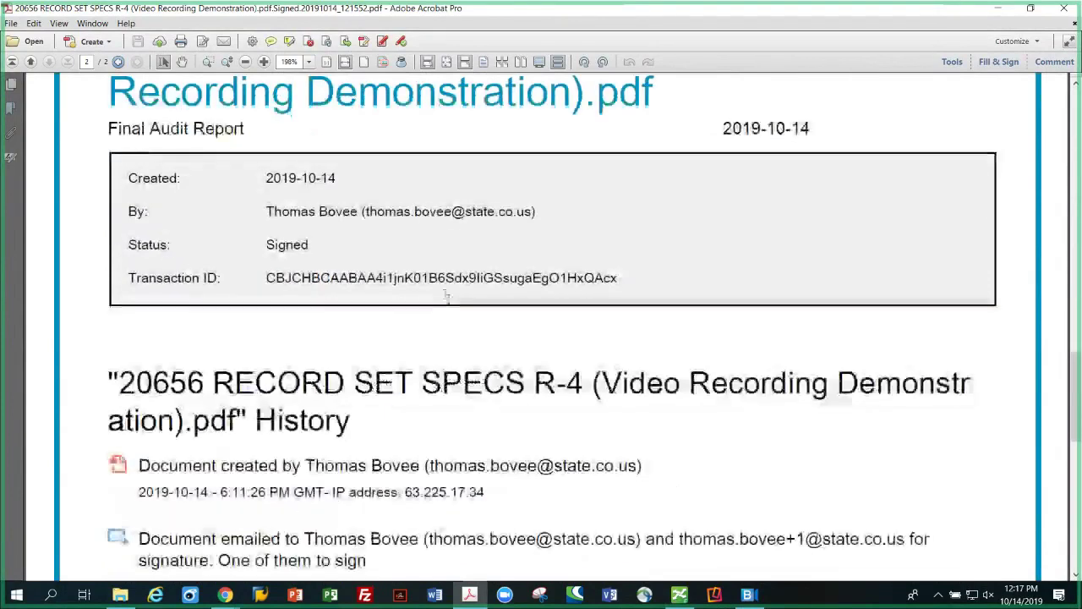
scroll(446, 296, down, 8)
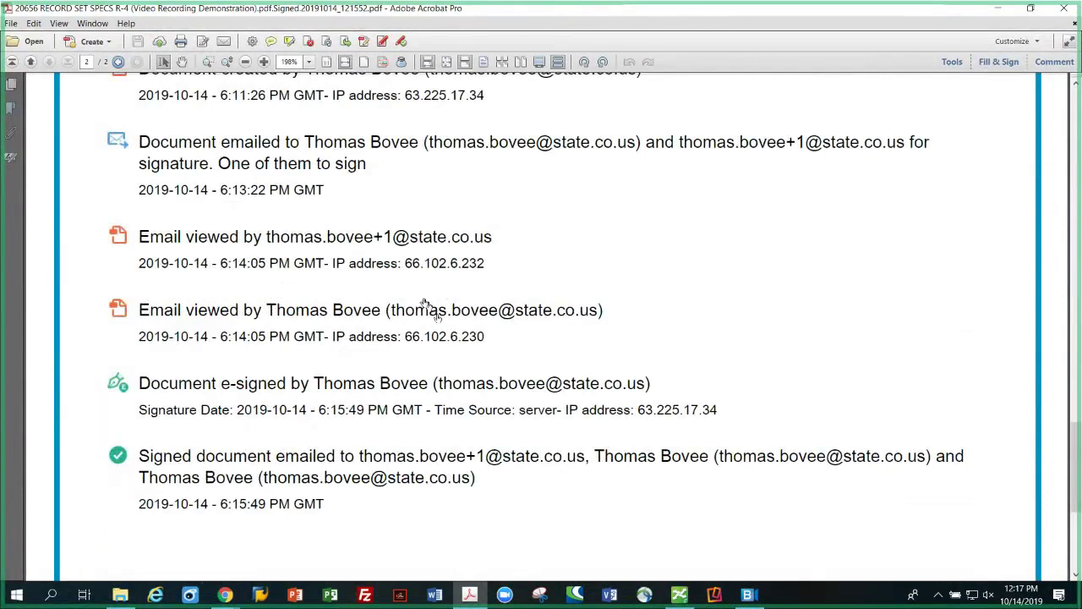
click(302, 487)
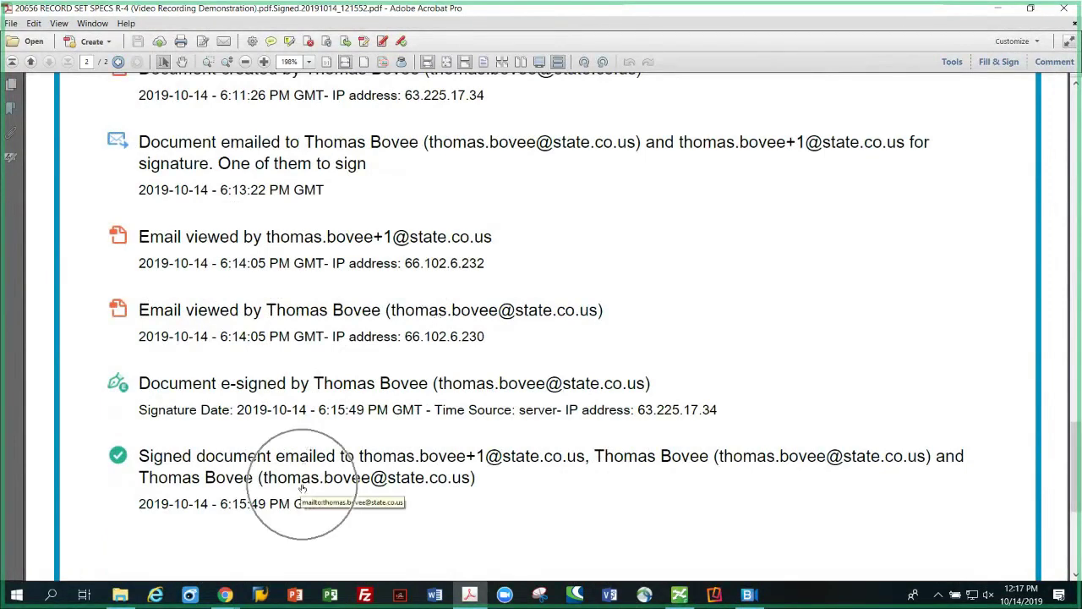